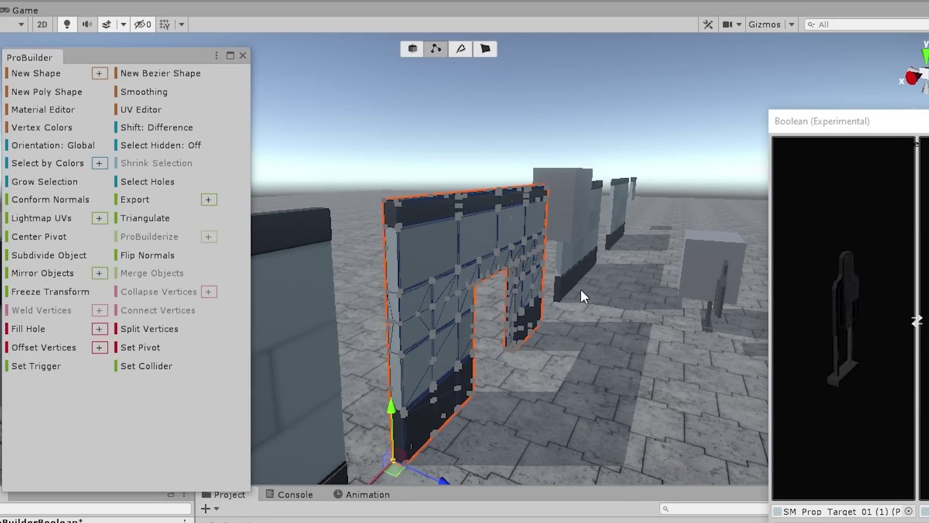
alt+drag(581, 292, 579, 217)
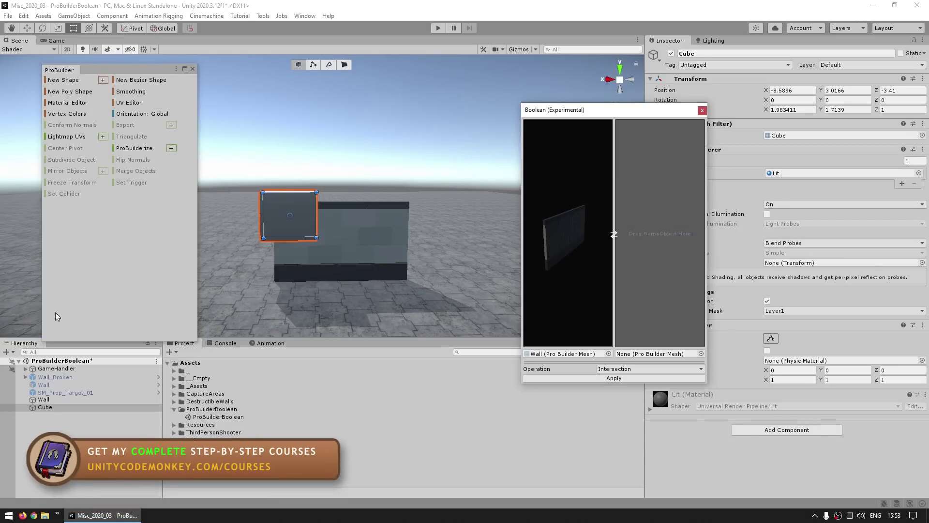
Assign the Cube as the second mesh in the Boolean tool and move the cube down over the middle of the wall.
drag(47, 407, 660, 237)
drag(582, 265, 554, 256)
drag(666, 231, 638, 227)
click(649, 368)
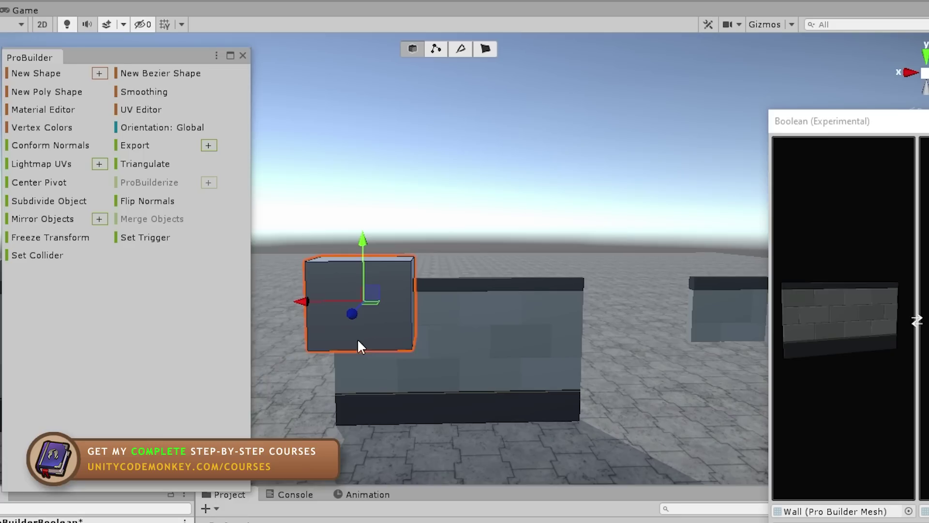
drag(357, 338, 487, 367)
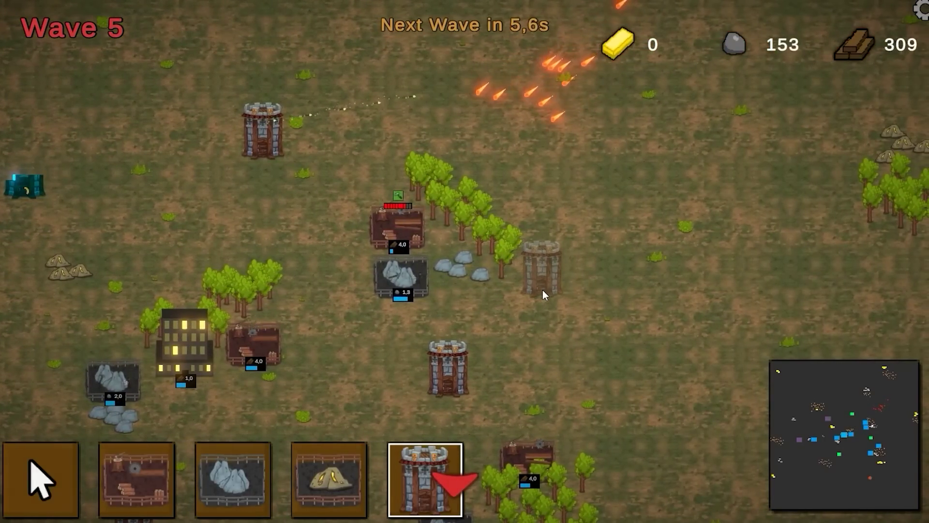
click(542, 289)
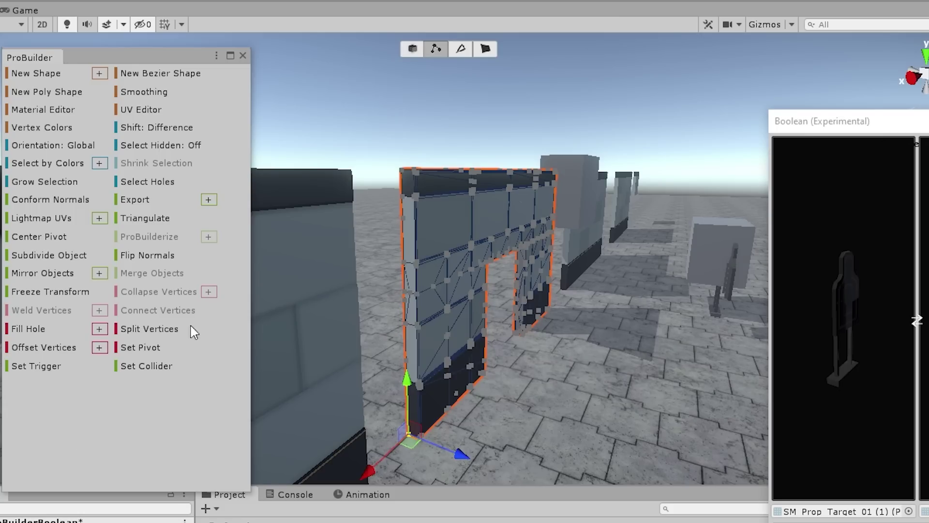
middle_drag(592, 267, 581, 290)
mouse_move(673, 189)
alt+mouse_down()
mouse_move(579, 191)
mouse_move(166, 158)
mouse_move(671, 172)
alt+mouse_up()
right_drag(671, 172, 607, 225)
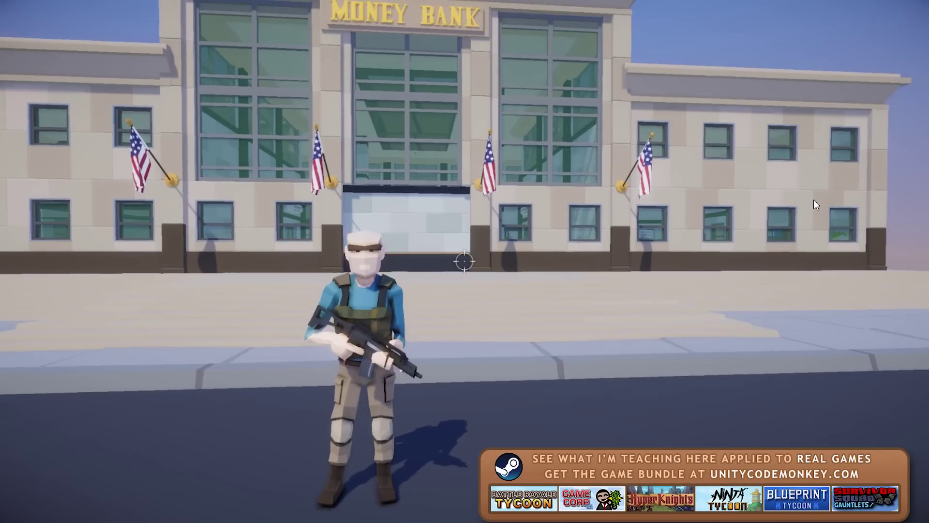
key(w)
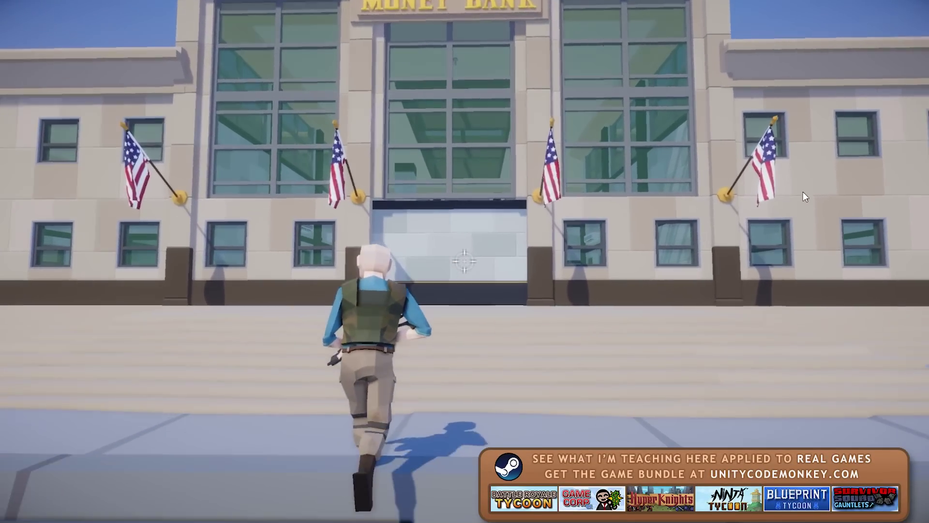
right_click(803, 194)
click(464, 261)
key(s)
click(465, 262)
click(464, 261)
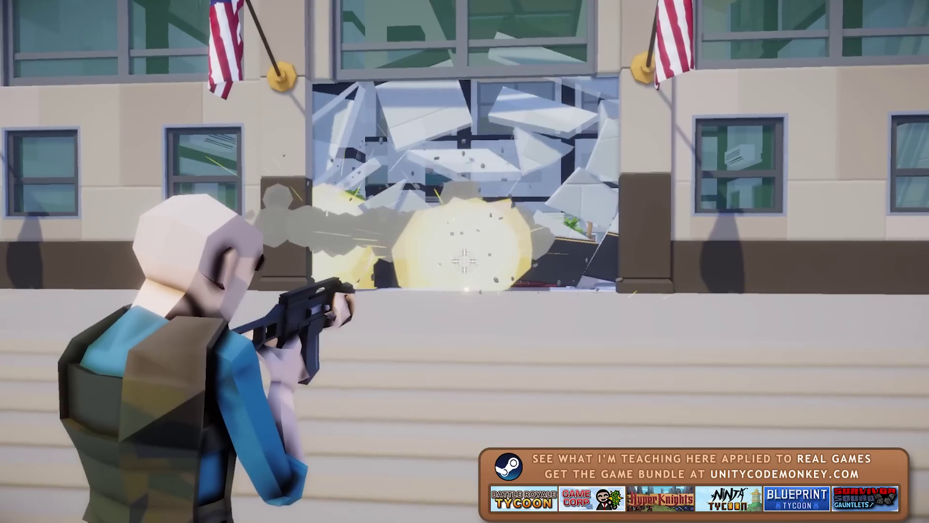
key(w)
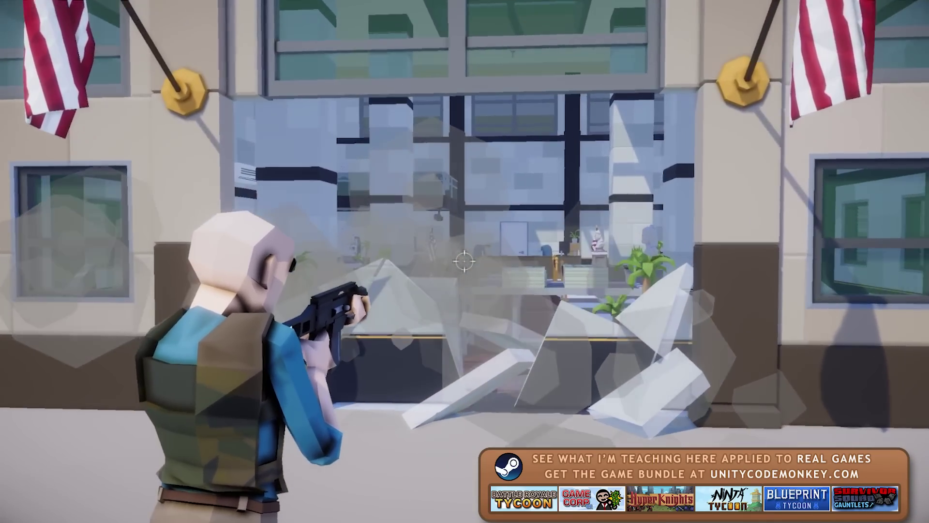
key(w)
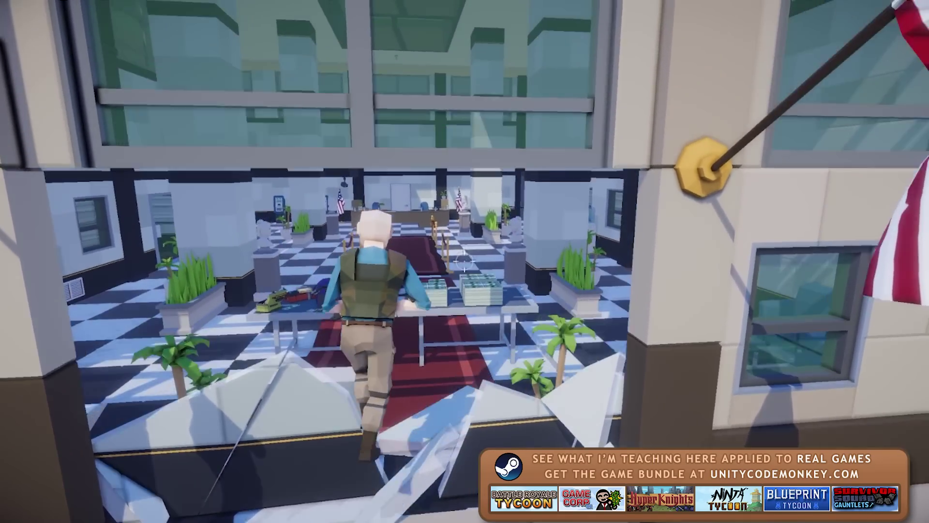
right_click(465, 261)
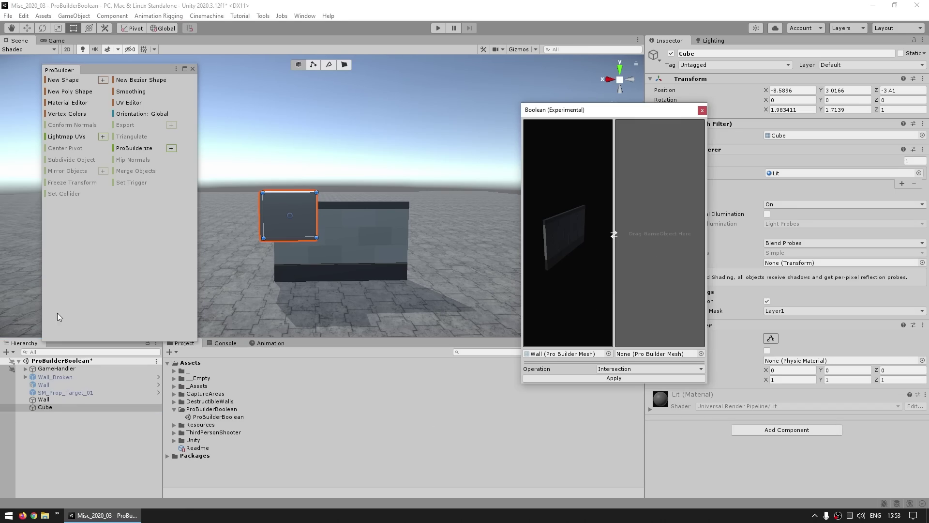
Load the Cube beside the Wall in the Boolean tool, rotate both previews and open the operation choices.
drag(45, 408, 659, 247)
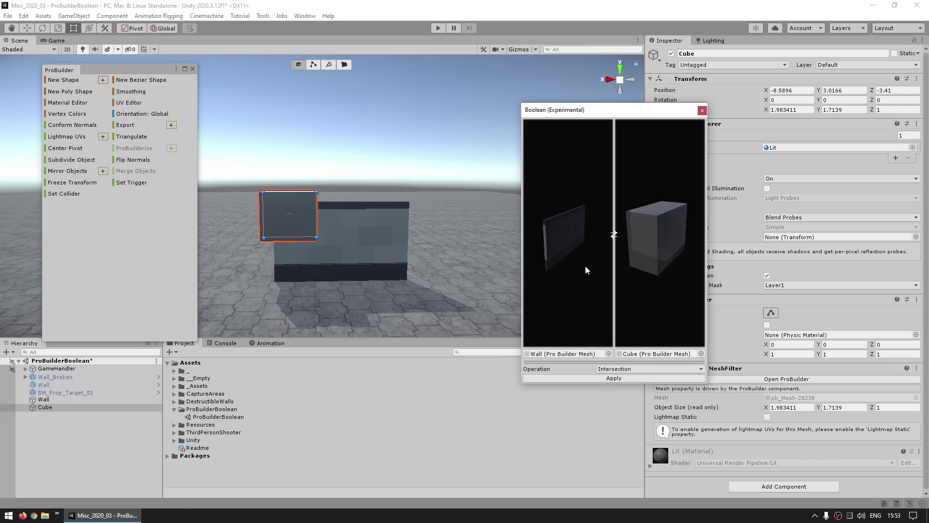
drag(585, 266, 554, 259)
drag(673, 235, 646, 234)
click(624, 369)
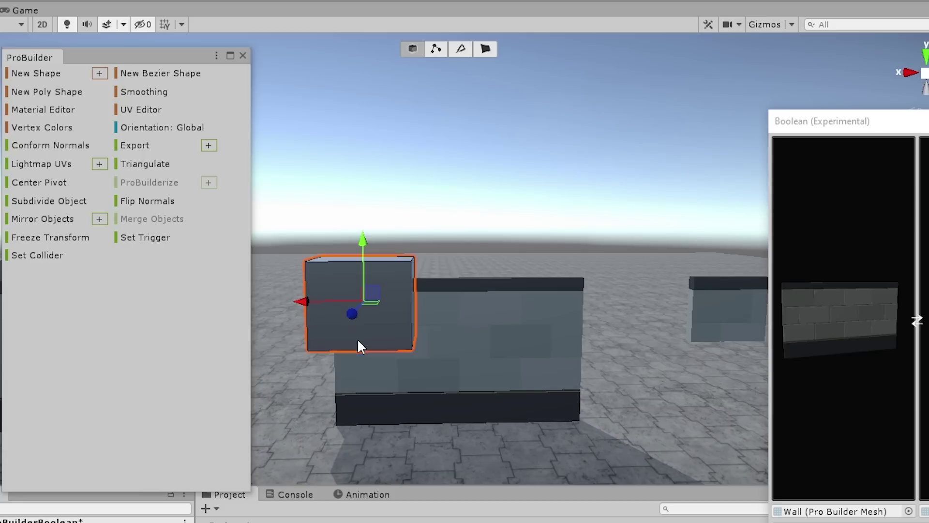
Move the cube from the wall's upper corner down over its middle and frame the cut wall.
drag(377, 290, 490, 368)
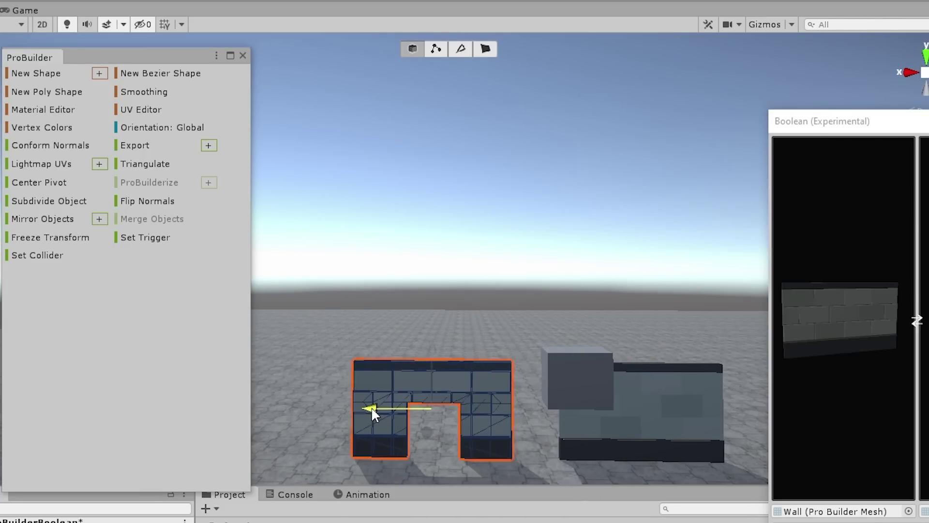
key(f)
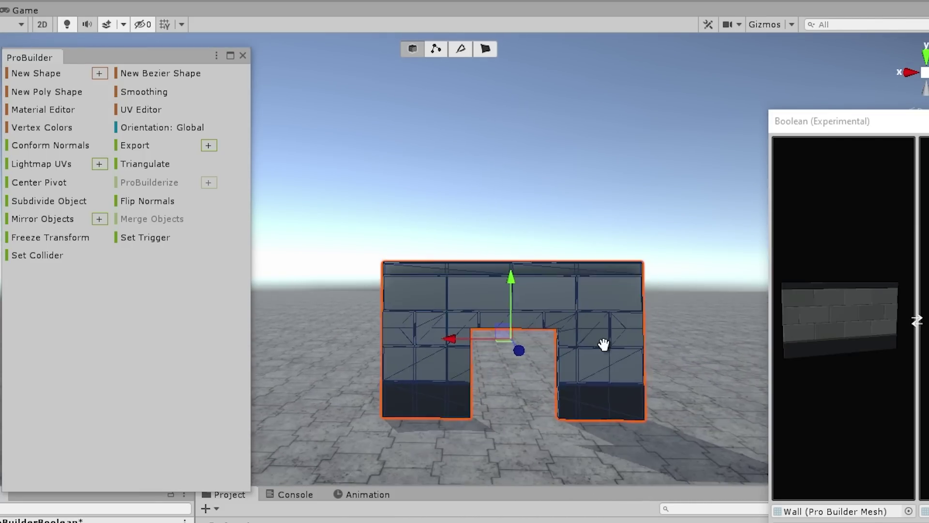
middle_drag(604, 342, 486, 371)
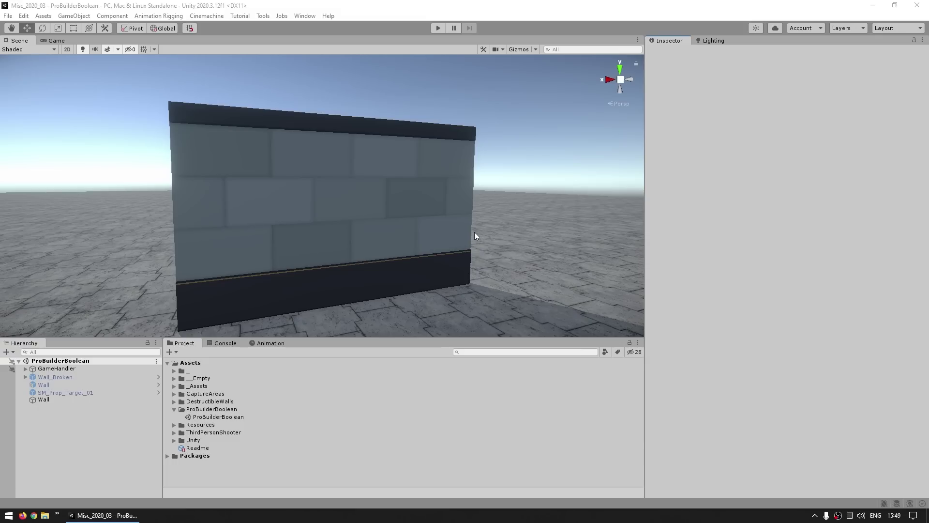
Open the Package Manager to look up the ProBuilder package.
middle_drag(441, 225, 408, 239)
scroll(420, 231, down, 4)
scroll(423, 248, up, 3)
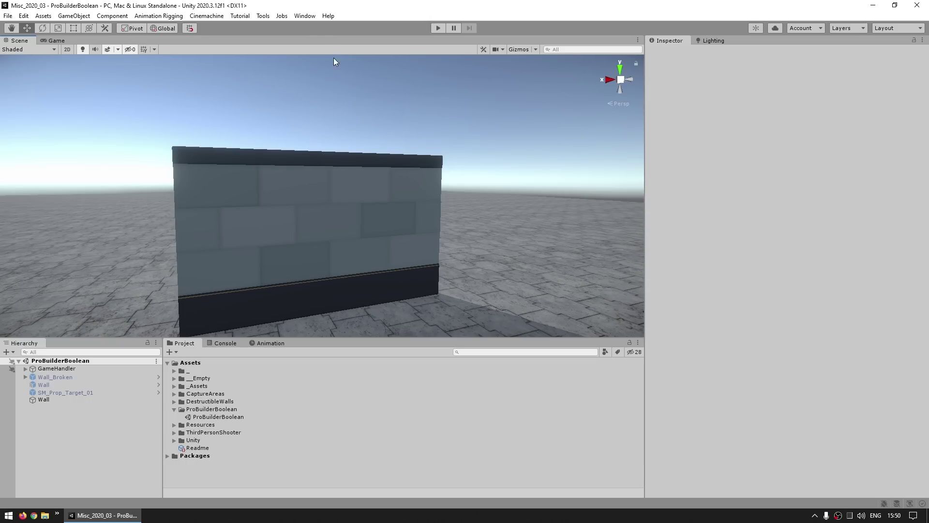
click(305, 16)
click(334, 119)
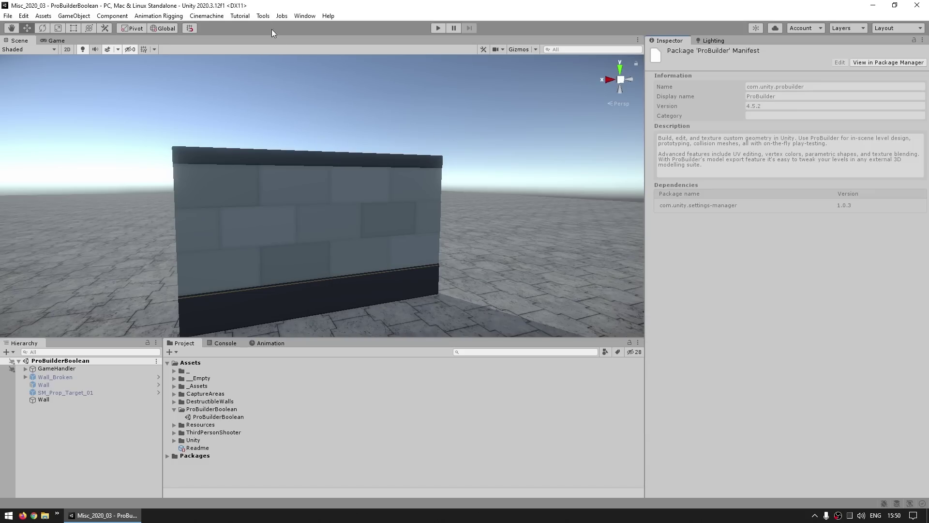
Open the ProBuilder window.
click(264, 16)
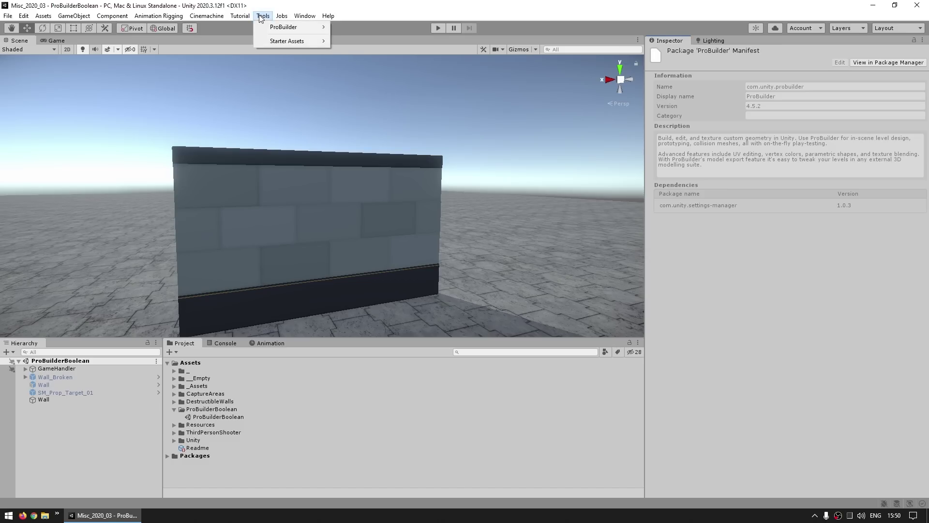
mouse_move(266, 28)
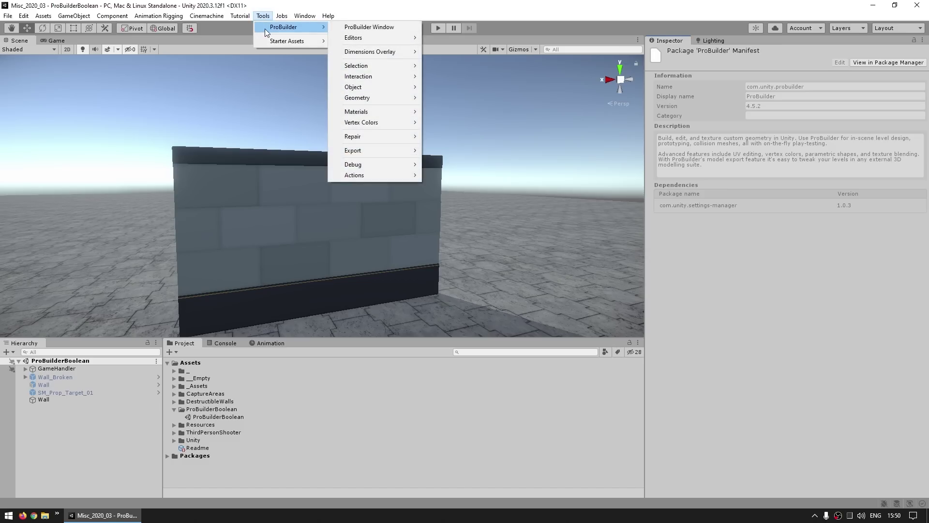
click(368, 28)
Select the wall, switch to object selection mode and ProBuilderize it into an editable mesh.
alt+drag(341, 242, 446, 250)
click(405, 232)
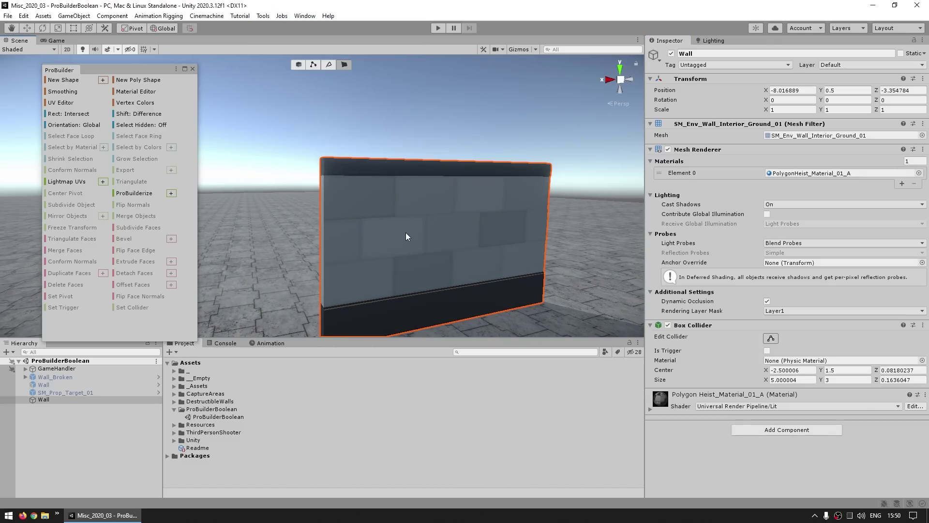
alt+drag(533, 223, 490, 228)
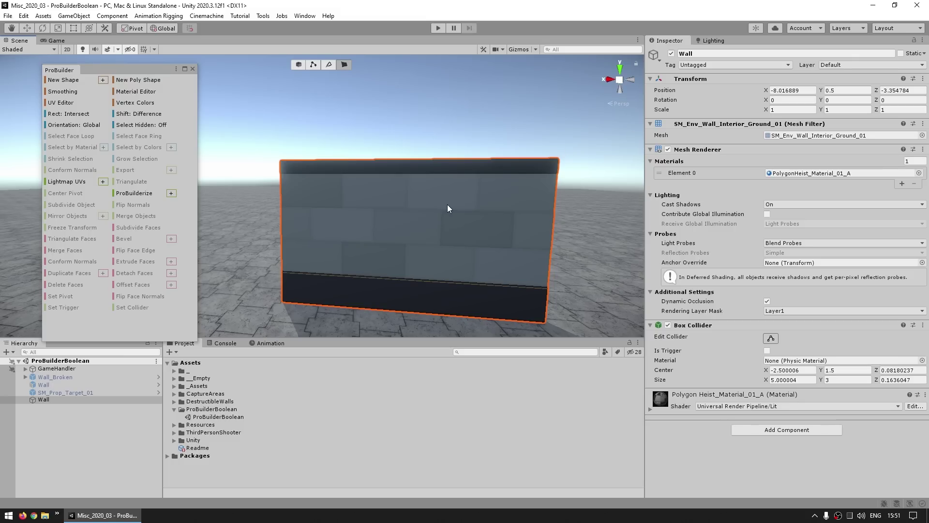
click(298, 65)
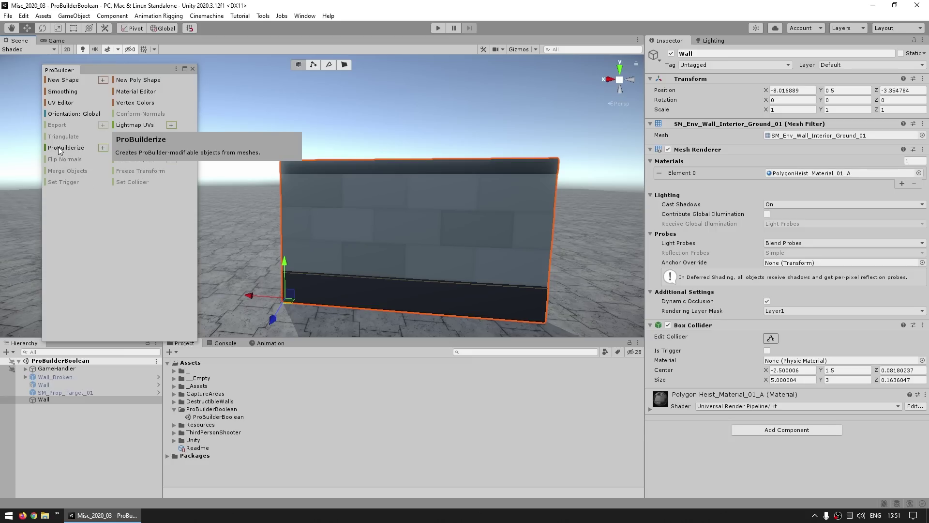
click(106, 151)
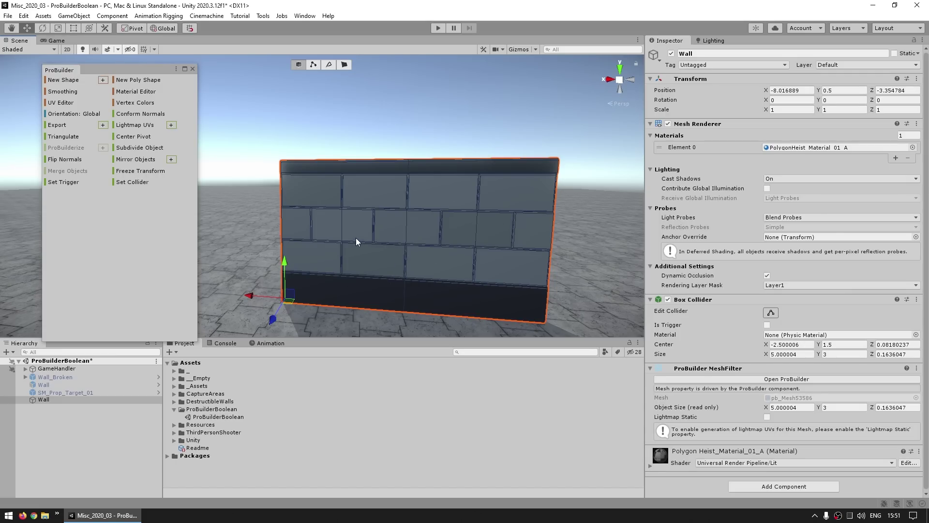
Create a 3D cube in the scene and move it to the wall's upper corner at about X -8.5, Y 2.66, Z -3.41.
right_click(70, 437)
mouse_move(99, 333)
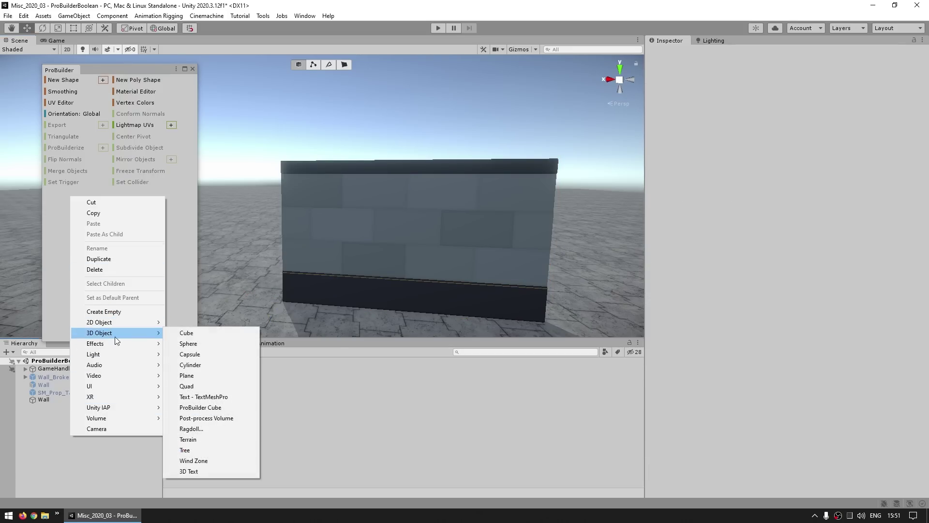
click(183, 333)
key(f)
drag(316, 202, 278, 216)
alt+drag(263, 275, 388, 202)
middle_drag(338, 206, 311, 259)
scroll(312, 260, up, 4)
Resize the cube with the Rect tool to a scale of about 1.98 by 1.71, overlapping the wall's upper corner.
key(r)
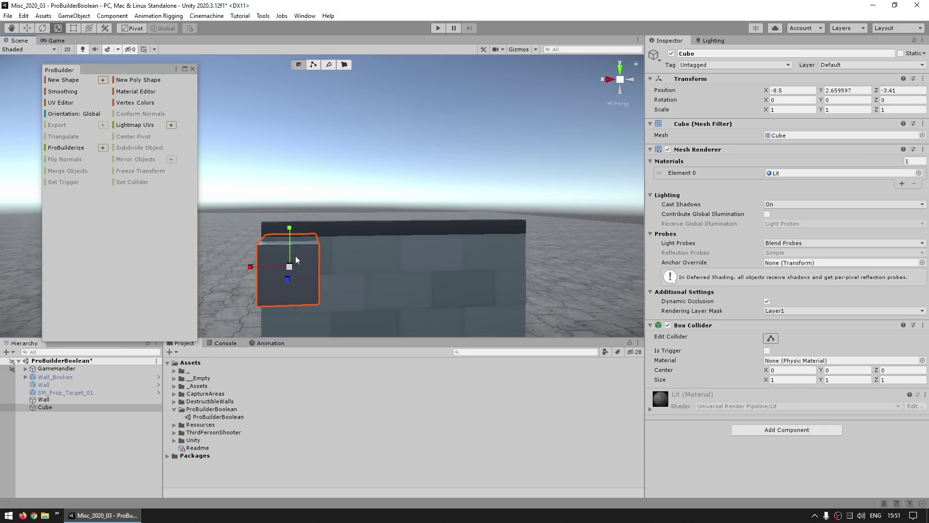
alt+drag(299, 257, 293, 196)
key(t)
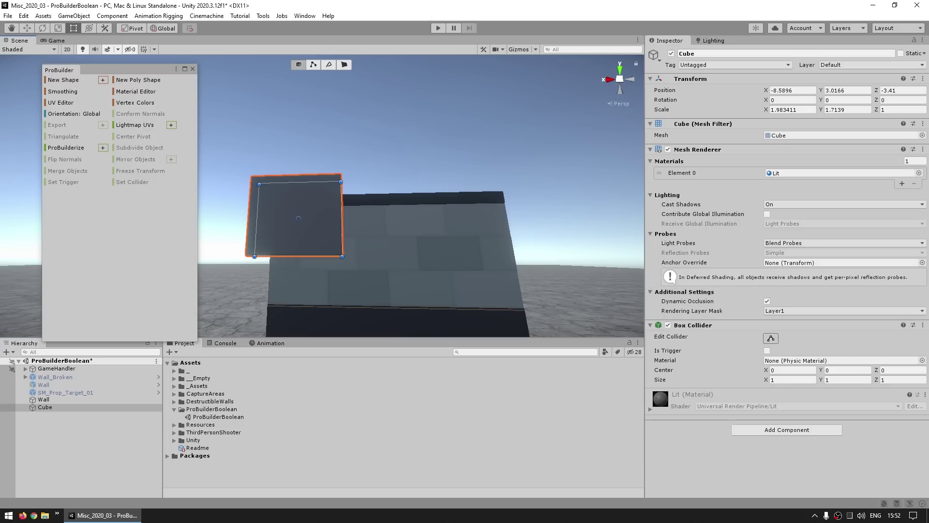
Enable ProBuilder's experimental features in the Preferences and close them.
click(23, 15)
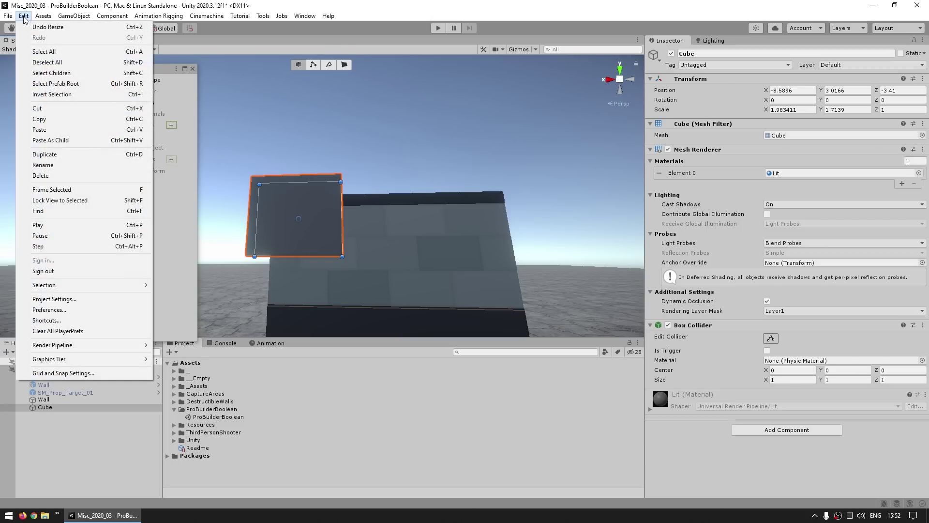
click(42, 311)
click(98, 218)
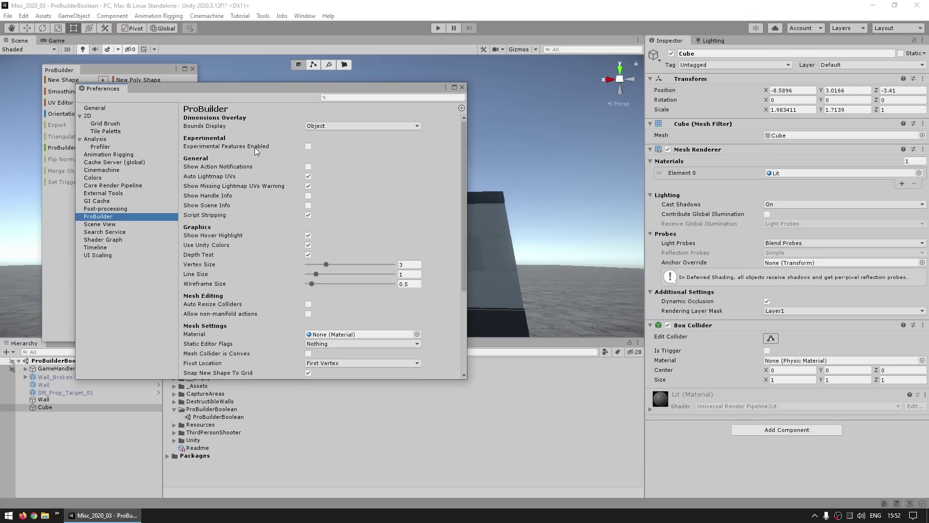
click(308, 150)
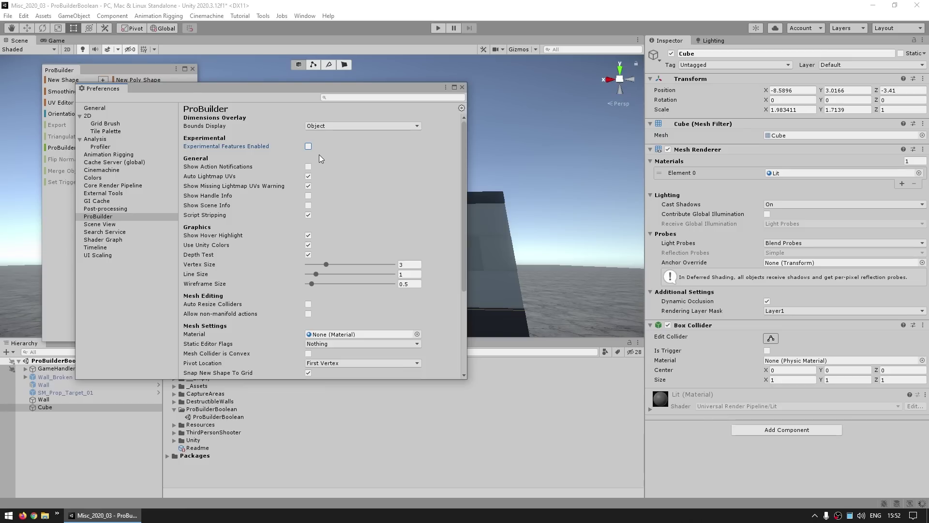
click(308, 146)
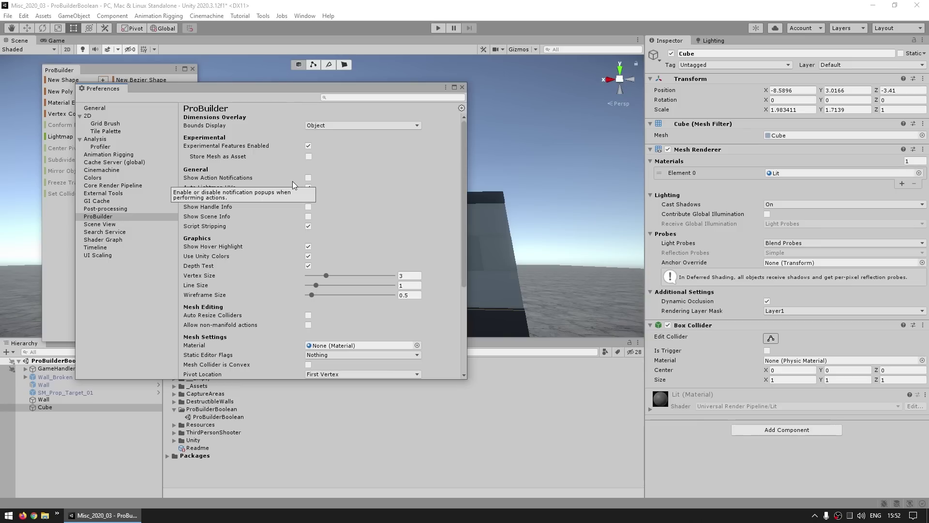
click(462, 87)
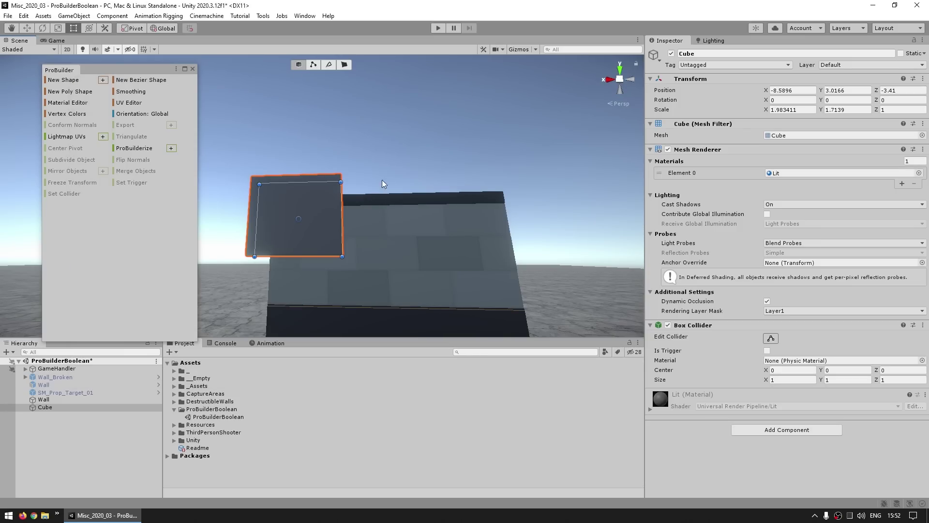
Open ProBuilder's experimental Boolean (CSG) Tool with the wall and cube both in view.
click(263, 16)
mouse_move(268, 30)
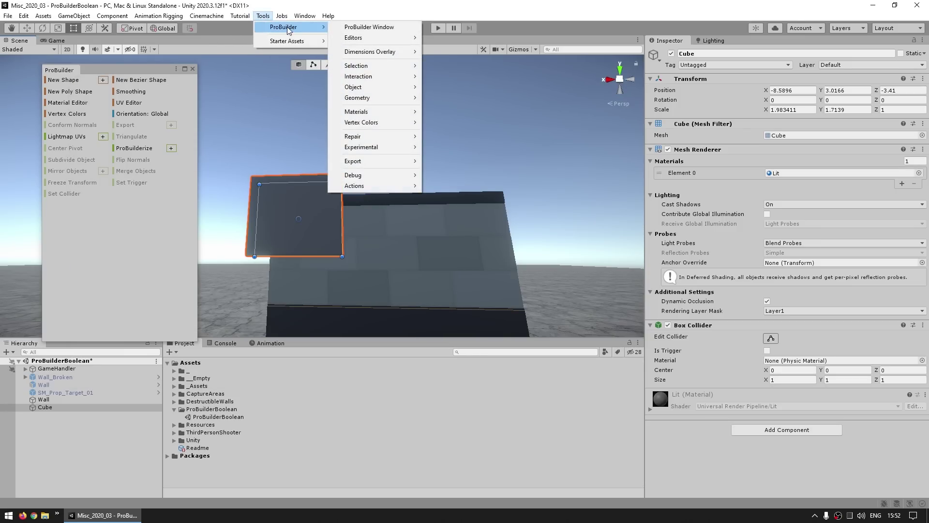
mouse_move(368, 148)
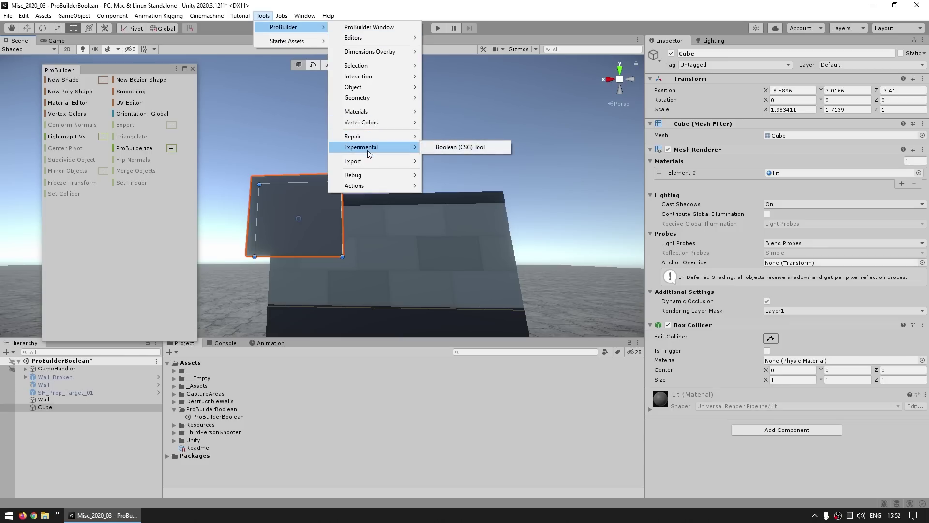
click(442, 148)
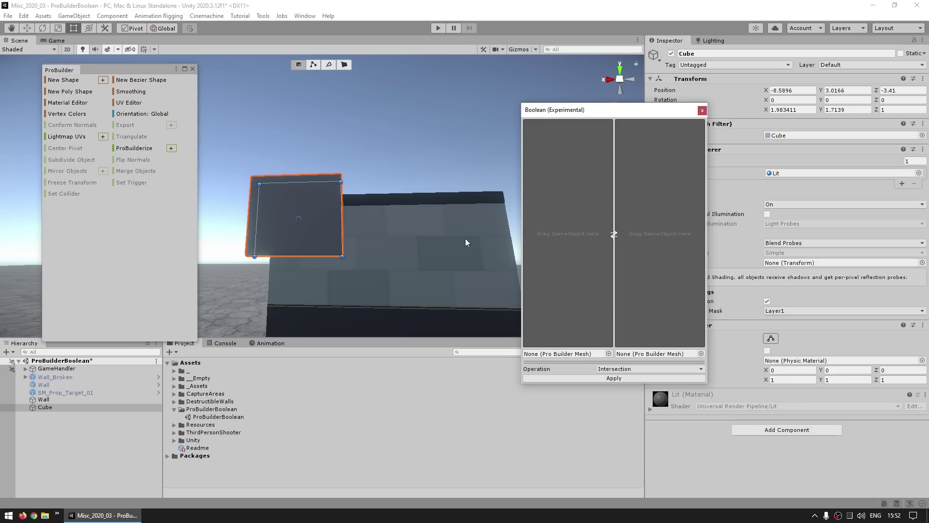
scroll(383, 209, down, 5)
middle_drag(382, 204, 399, 228)
alt+drag(399, 228, 415, 263)
middle_drag(416, 263, 416, 249)
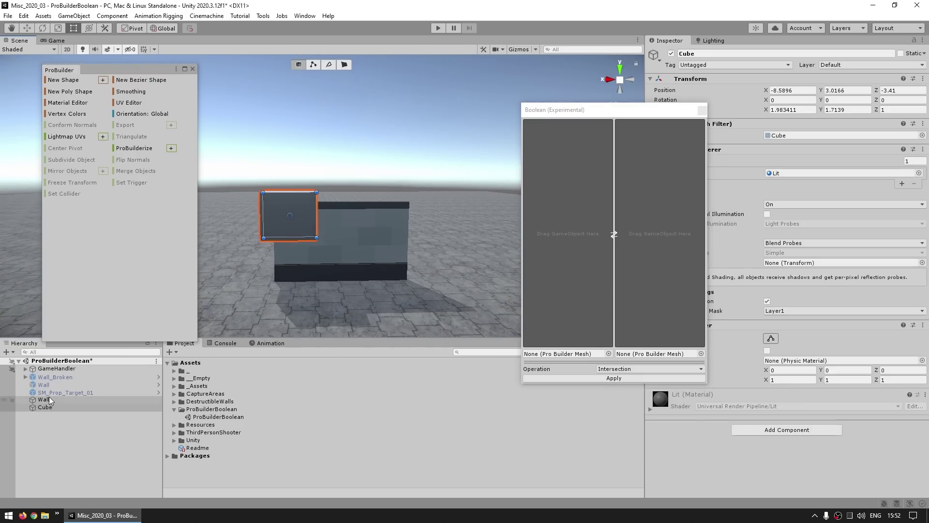
Convert the cube to a ProBuilder mesh and assign the wall and the cube as the first and second Boolean operands.
drag(43, 401, 572, 255)
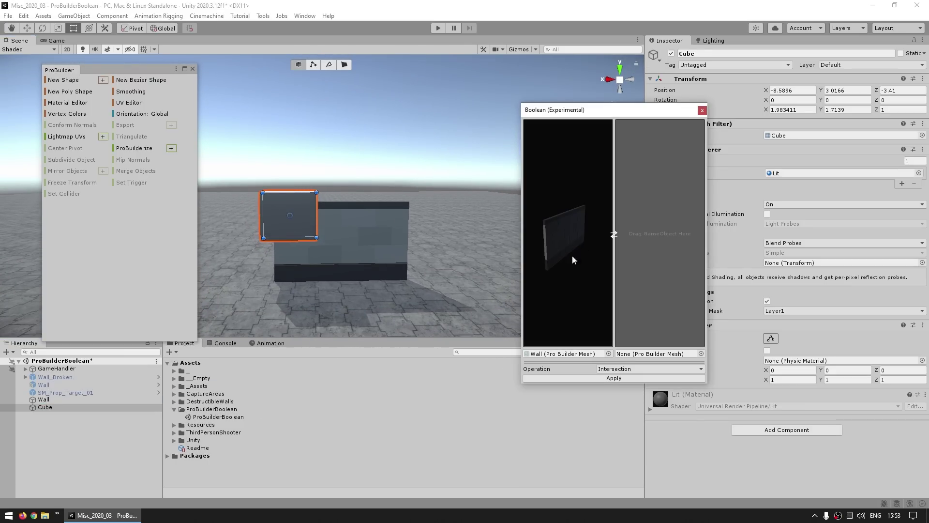
drag(38, 408, 668, 269)
click(50, 409)
click(104, 226)
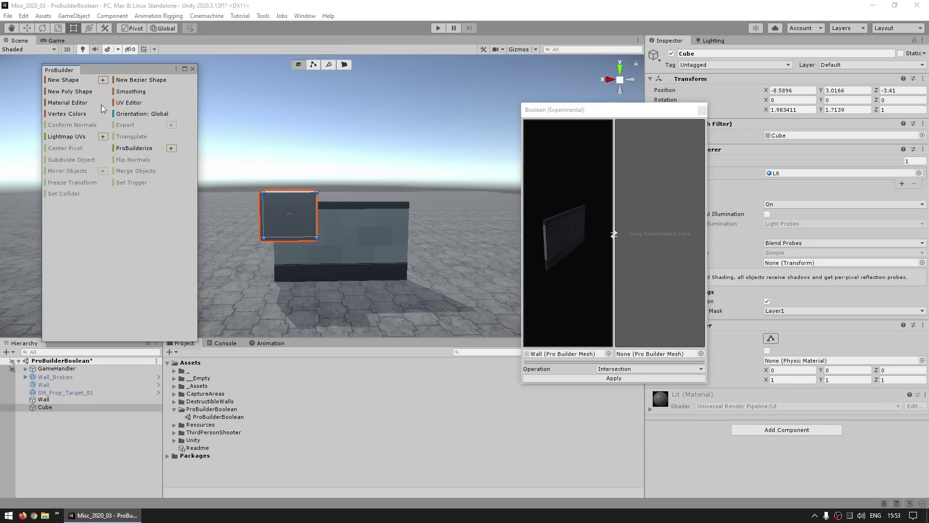
click(134, 149)
drag(39, 411, 668, 247)
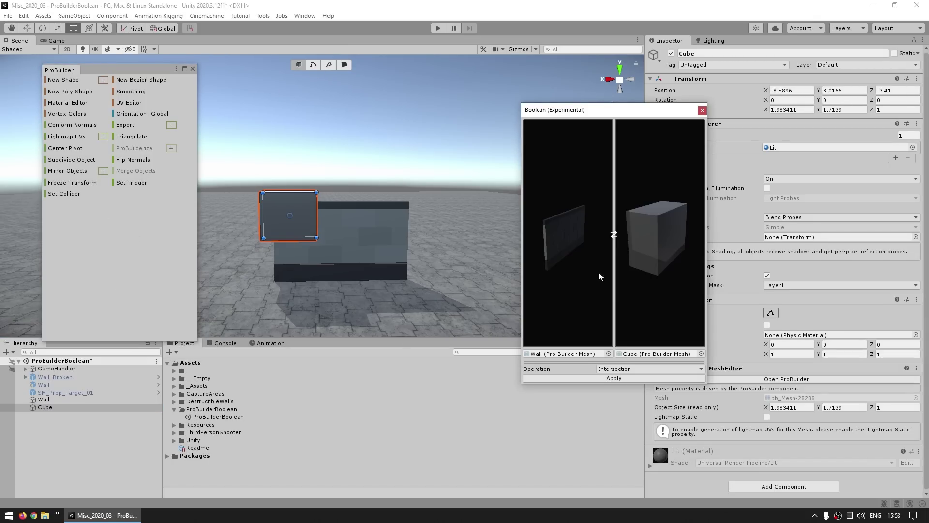
Apply an Intersection of the wall and the cube, and move the resulting piece clear of the wall to X -16.06.
drag(589, 215, 570, 208)
drag(675, 234, 643, 220)
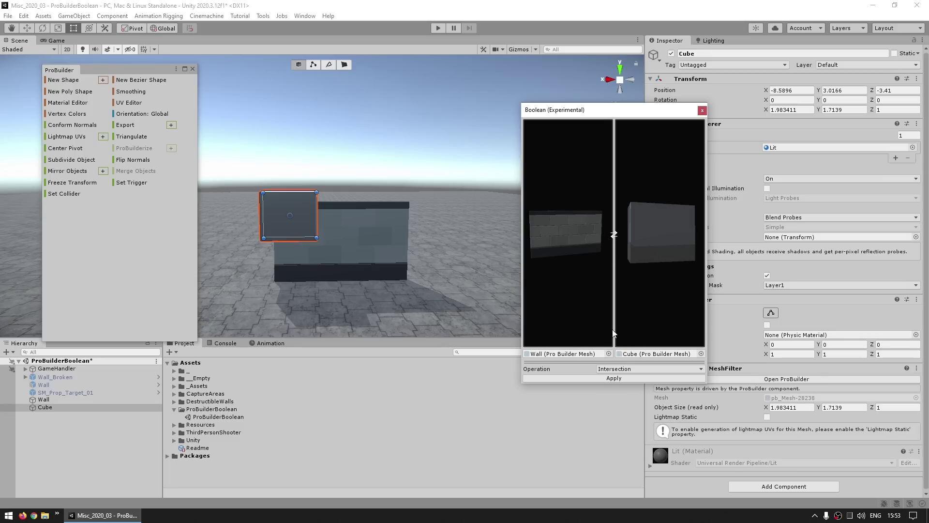
click(617, 369)
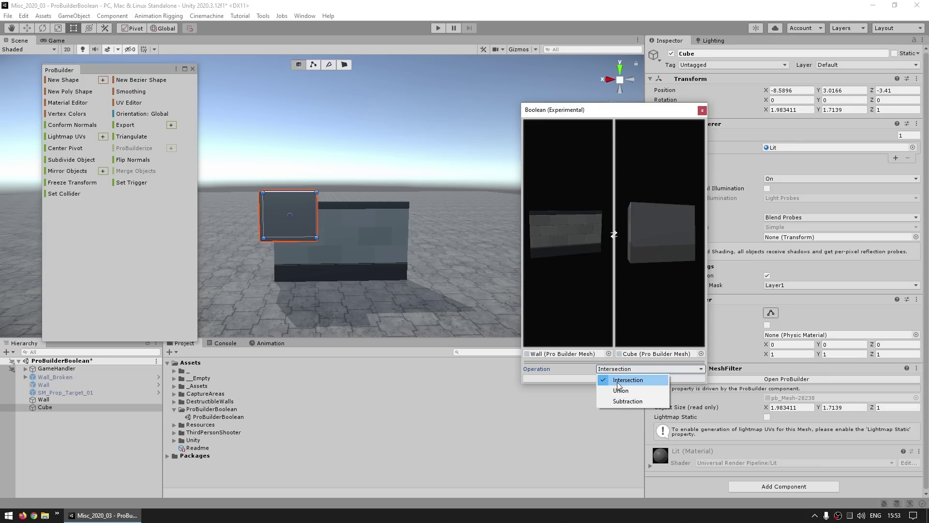
click(618, 384)
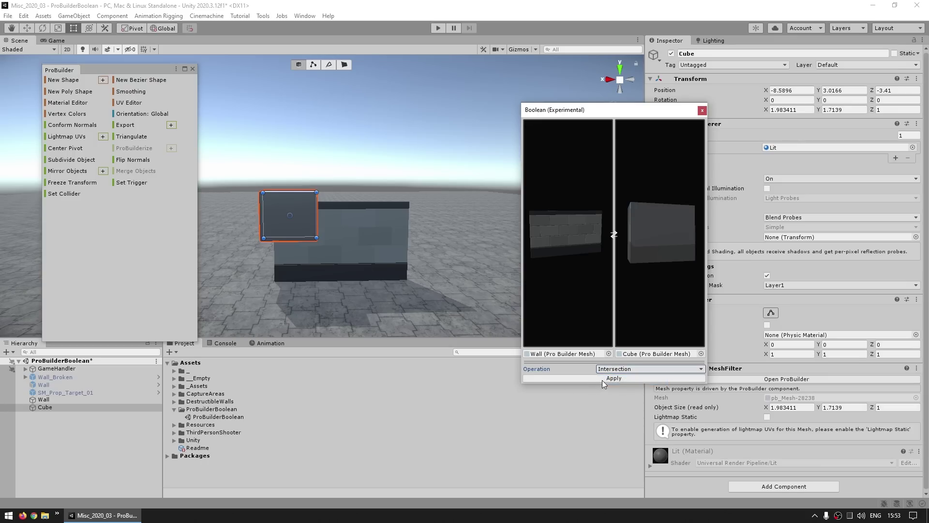
click(603, 379)
middle_drag(298, 237, 298, 236)
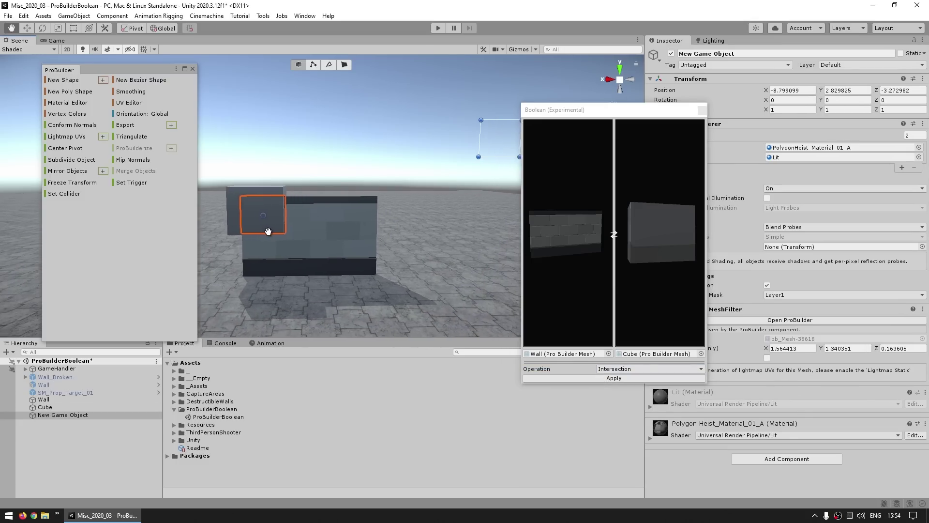
middle_drag(268, 231, 362, 245)
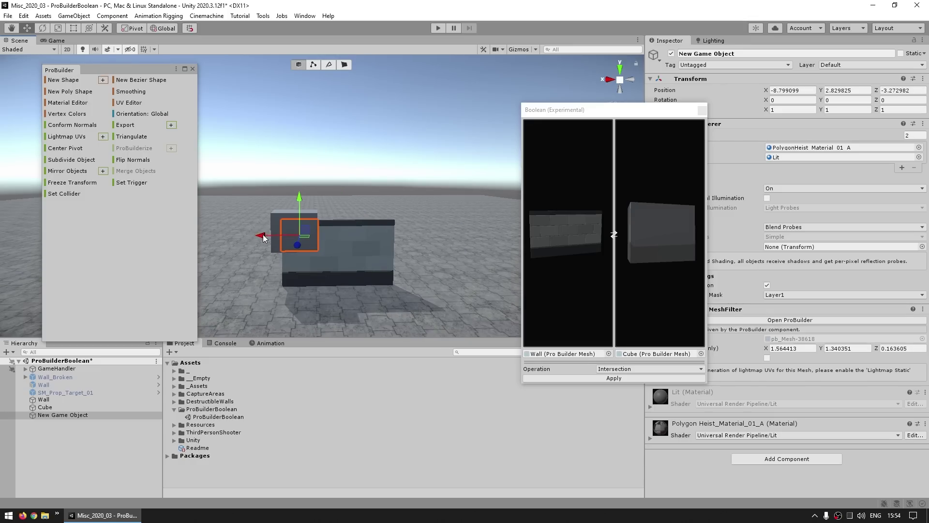
drag(263, 237, 427, 240)
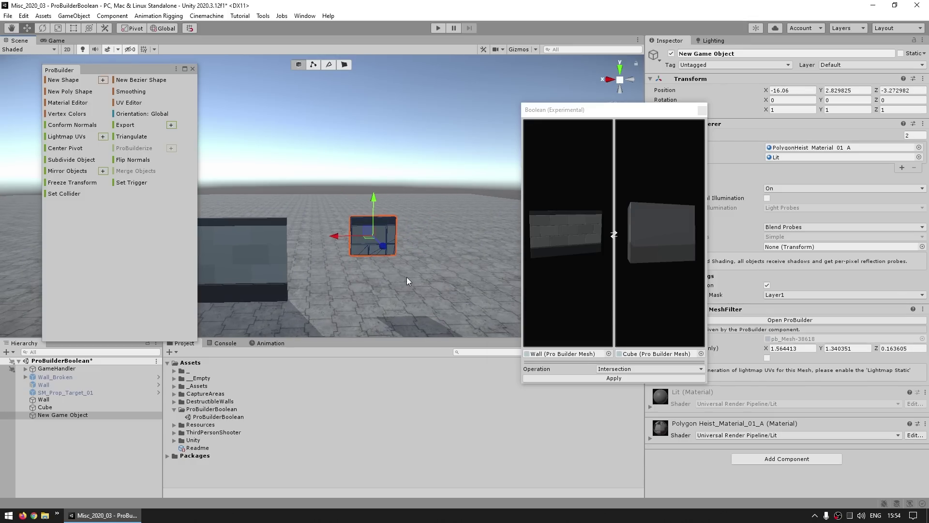
middle_drag(407, 277, 329, 256)
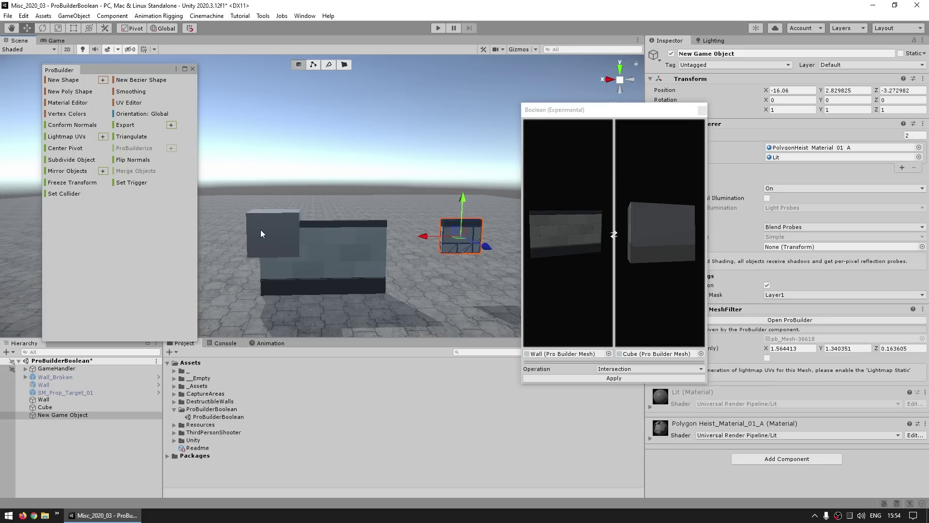
Apply a Union of the wall and the cube, and move the combined mesh beside the originals to X -2.34.
click(292, 228)
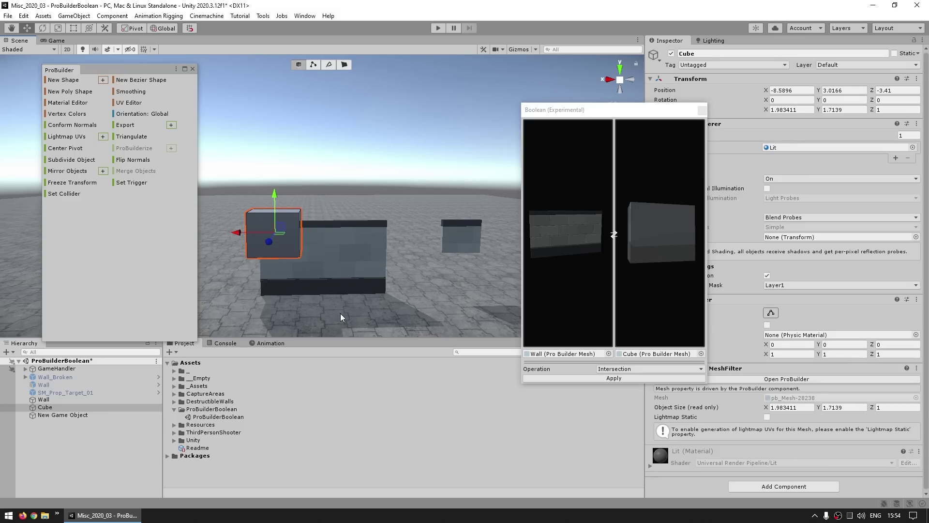
click(468, 247)
click(267, 235)
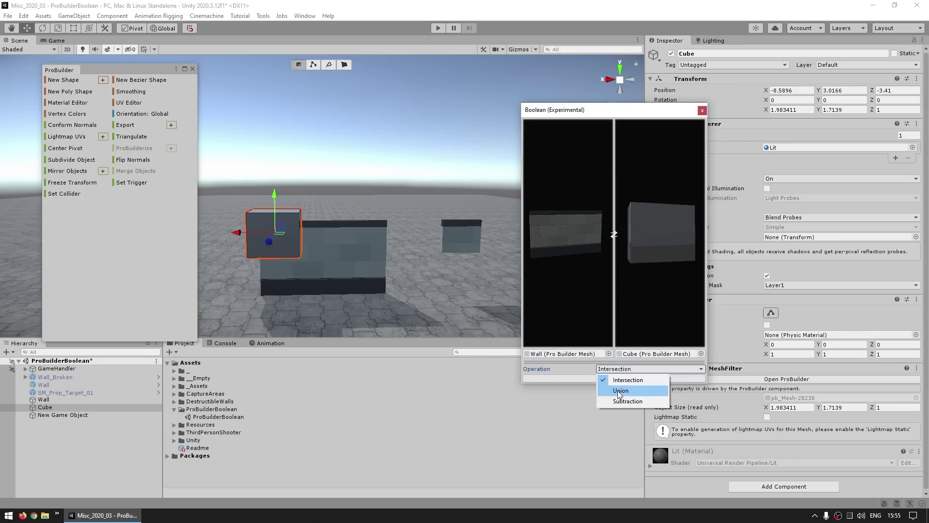
click(620, 391)
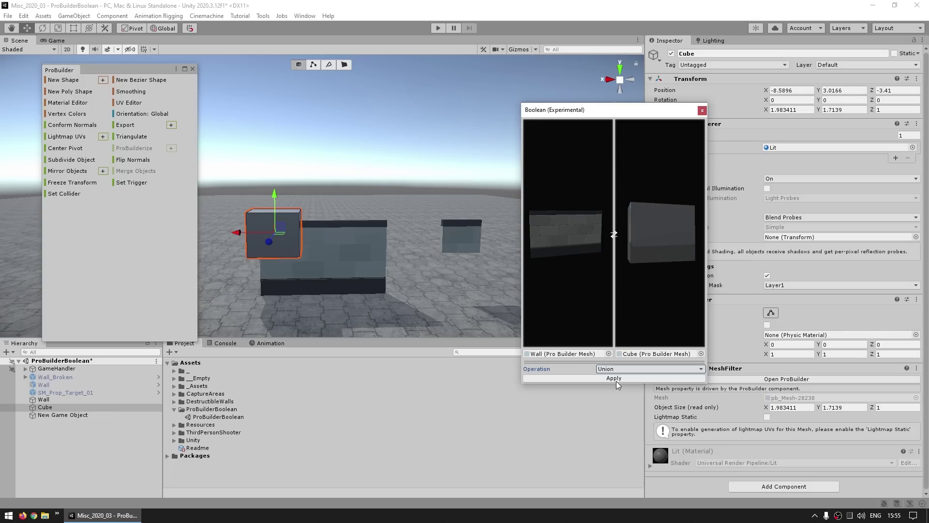
click(615, 379)
middle_drag(371, 254, 484, 252)
drag(413, 248, 250, 247)
middle_drag(304, 249, 349, 255)
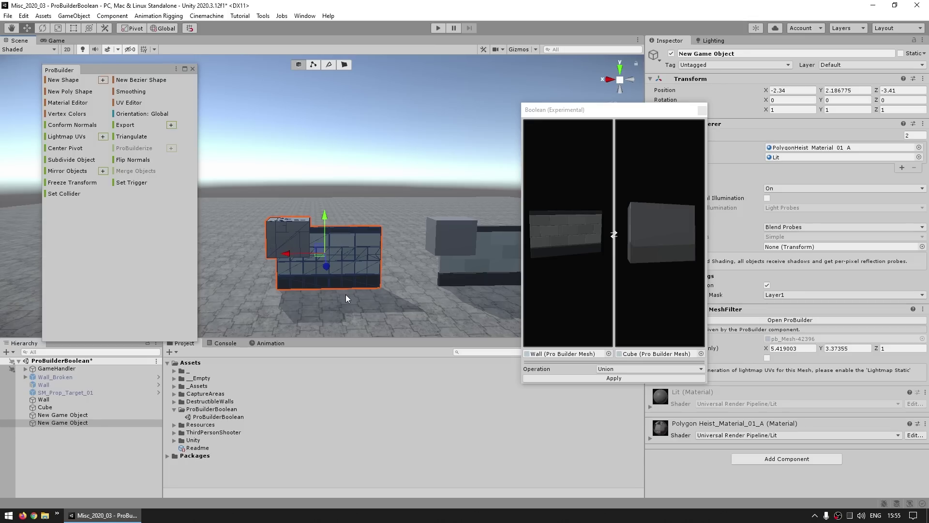
scroll(349, 269, up, 1)
middle_drag(351, 267, 372, 216)
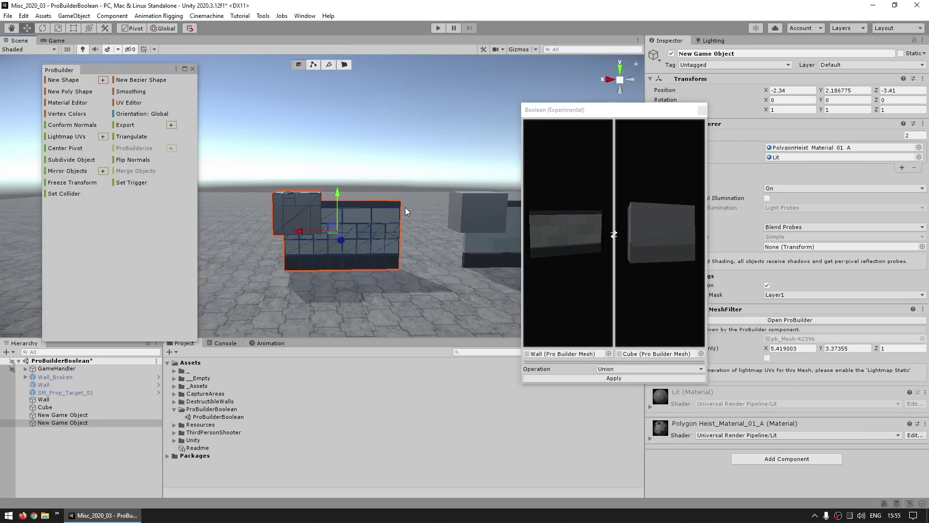
Choose the Subtraction operation and fit the cube over the wall's lower middle as a doorway, scaled to about 1.70 by 2.19.
click(628, 369)
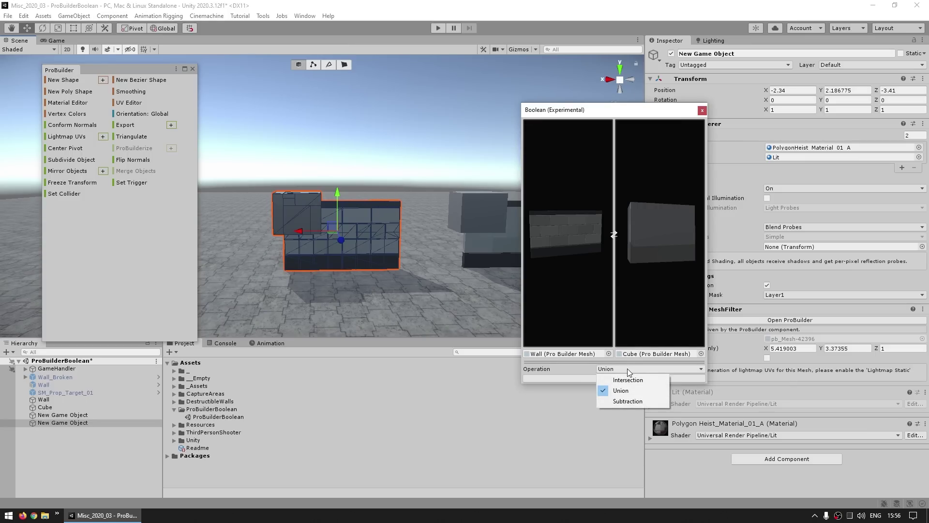
click(628, 401)
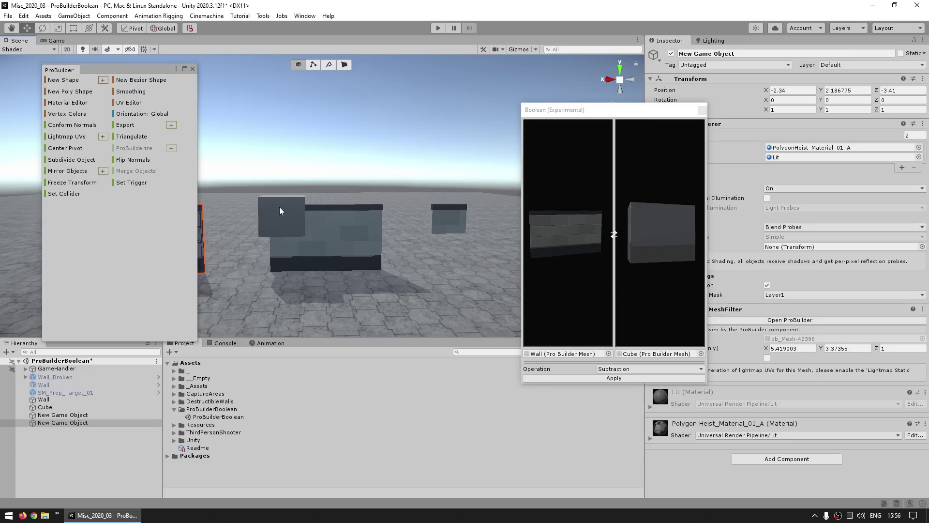
click(265, 249)
drag(276, 217, 331, 277)
alt+drag(359, 283, 365, 263)
key(t)
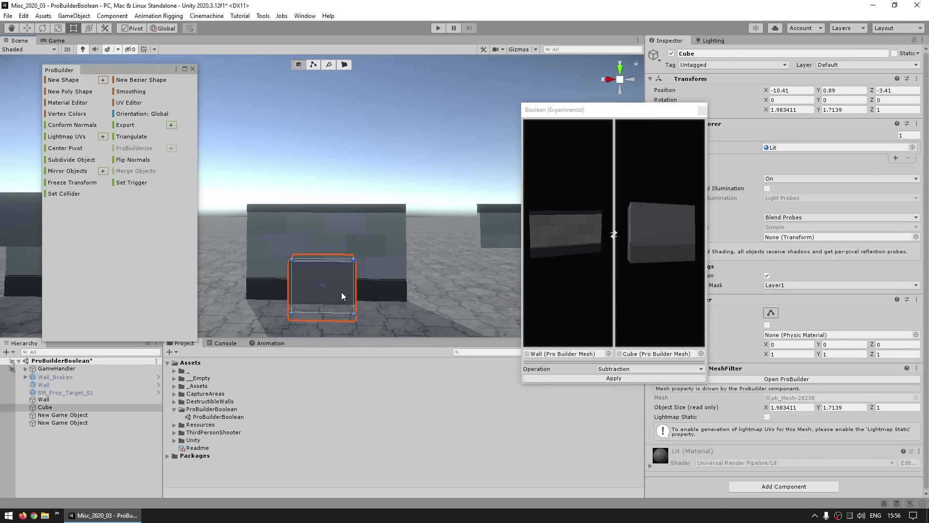
drag(292, 286, 300, 285)
drag(353, 259, 355, 244)
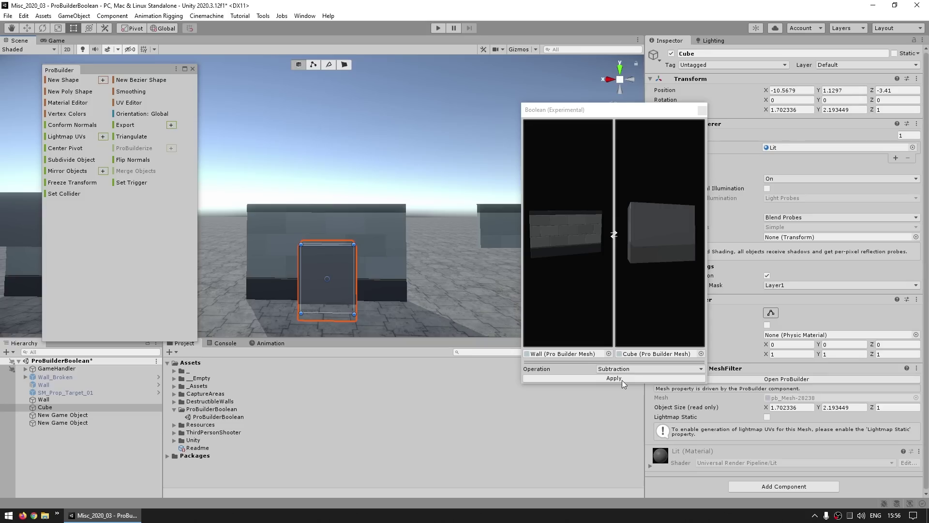
Subtract the cube from the wall to cut the doorway, and move the resulting wall to X 4.1.
click(623, 379)
scroll(373, 249, down, 3)
middle_drag(367, 238, 496, 282)
key(w)
drag(433, 282, 384, 283)
middle_drag(436, 296, 402, 250)
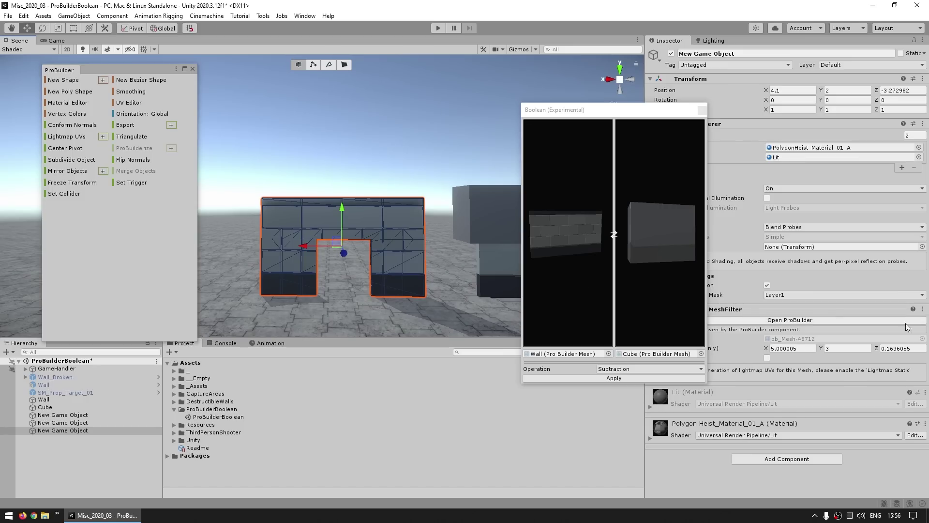
alt+drag(402, 250, 347, 269)
alt+drag(426, 227, 421, 261)
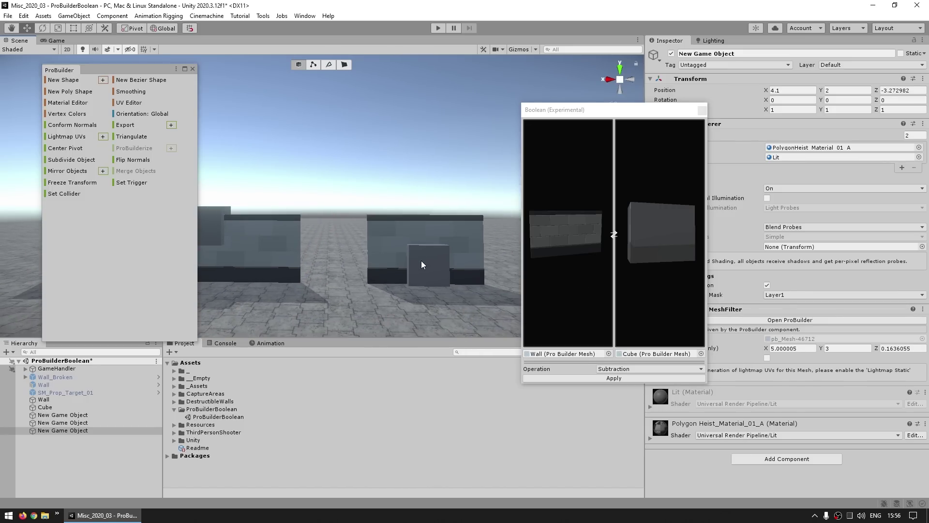
Subtract the cube, scaled to about 1.51 by 1.23, from the wall's middle as a window, and move the result beyond the doorway wall.
click(422, 260)
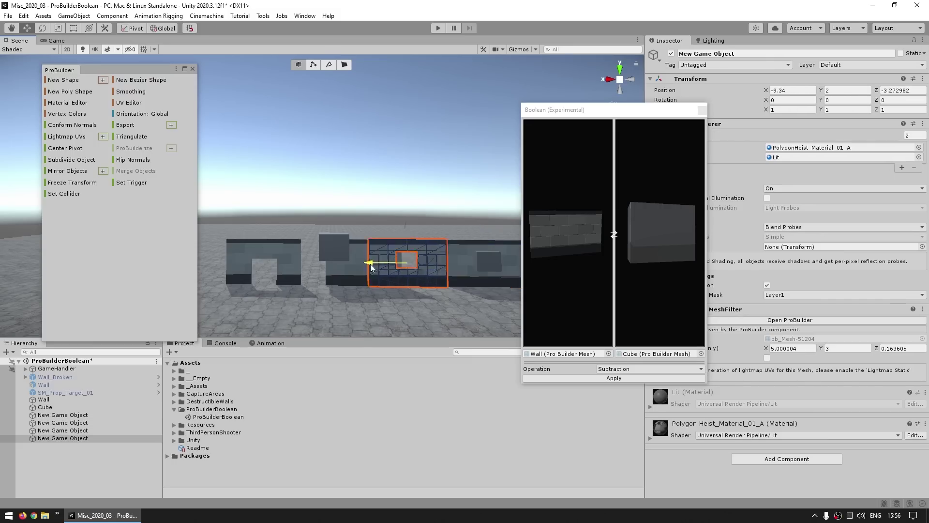
drag(370, 265, 226, 266)
middle_drag(290, 273, 481, 292)
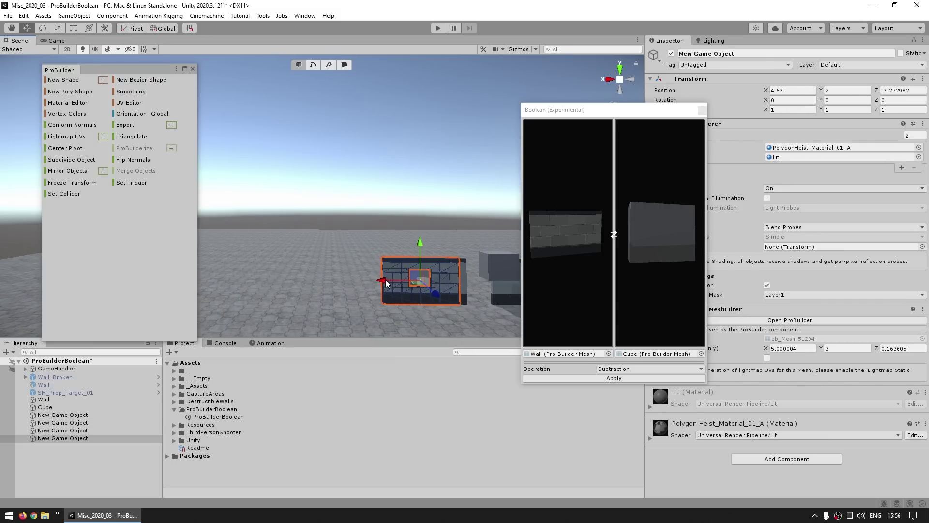
drag(387, 282, 302, 283)
scroll(371, 296, up, 3)
middle_drag(370, 295, 349, 202)
scroll(352, 201, up, 2)
Duplicate the inactive SM_Prop_Target_01, then unpack and enable the copy in front of the walls.
click(390, 169)
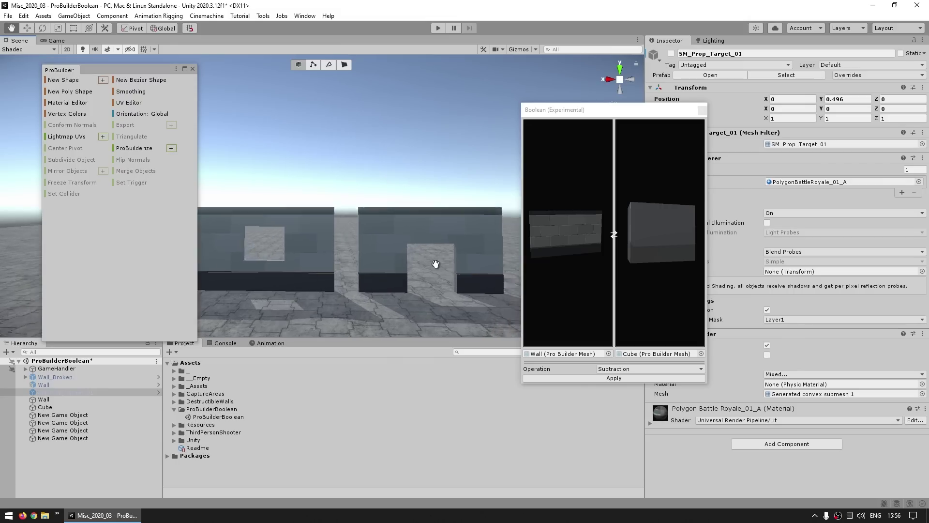
scroll(366, 247, down, 3)
middle_drag(436, 263, 265, 248)
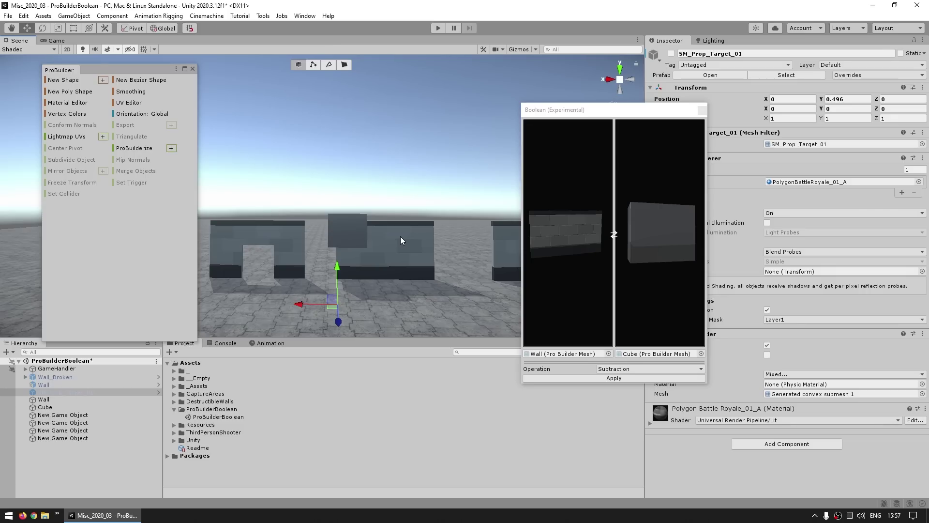
middle_drag(323, 227, 351, 250)
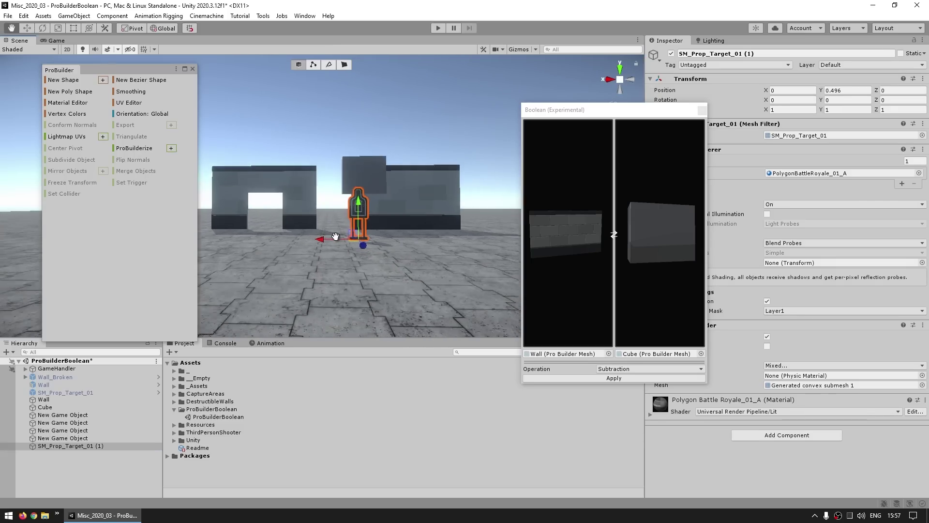
scroll(351, 250, up, 3)
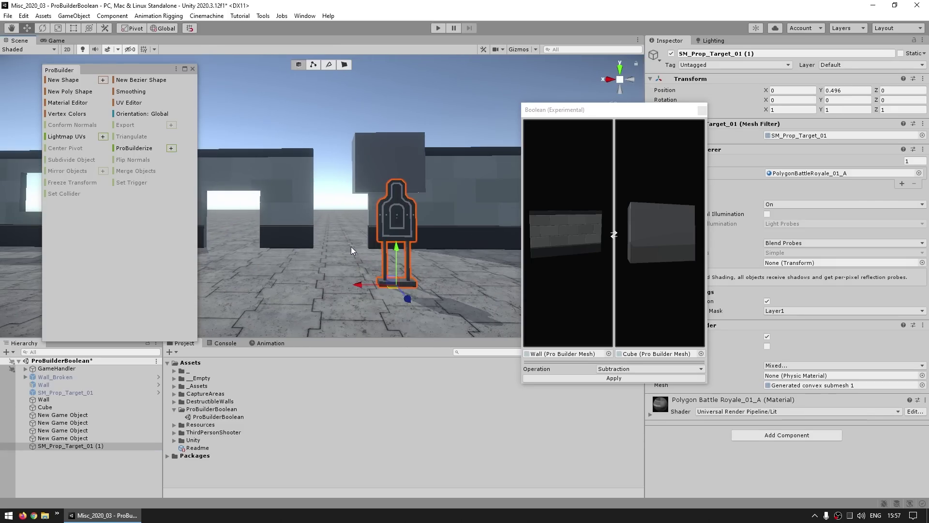
right_drag(350, 246, 404, 246)
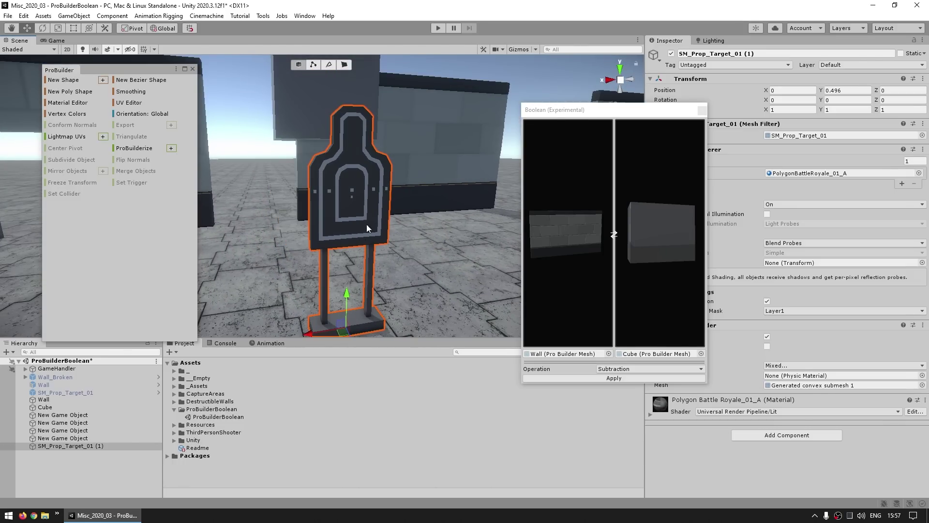
Move the cube over the upper part of the target copy at X -0.25, Y 1.843, Z -0.11.
middle_drag(377, 252, 369, 259)
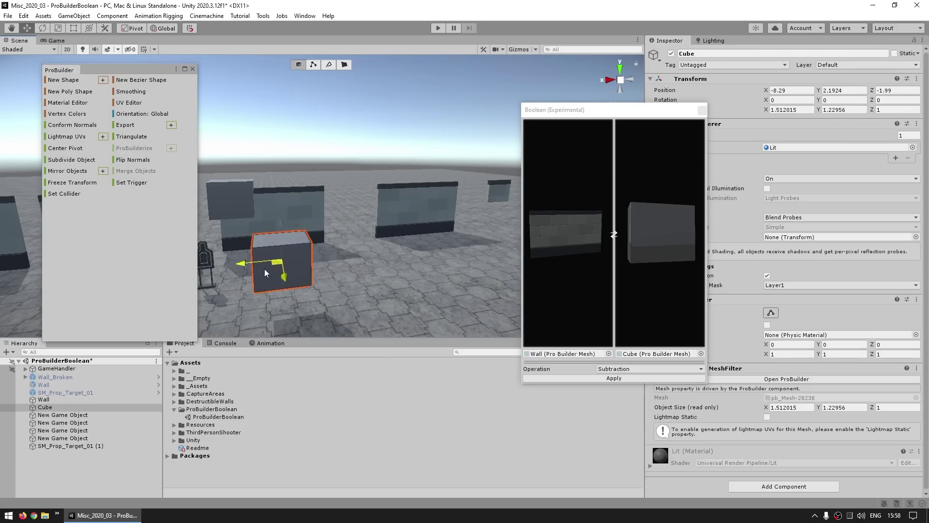
right_drag(264, 269, 375, 203)
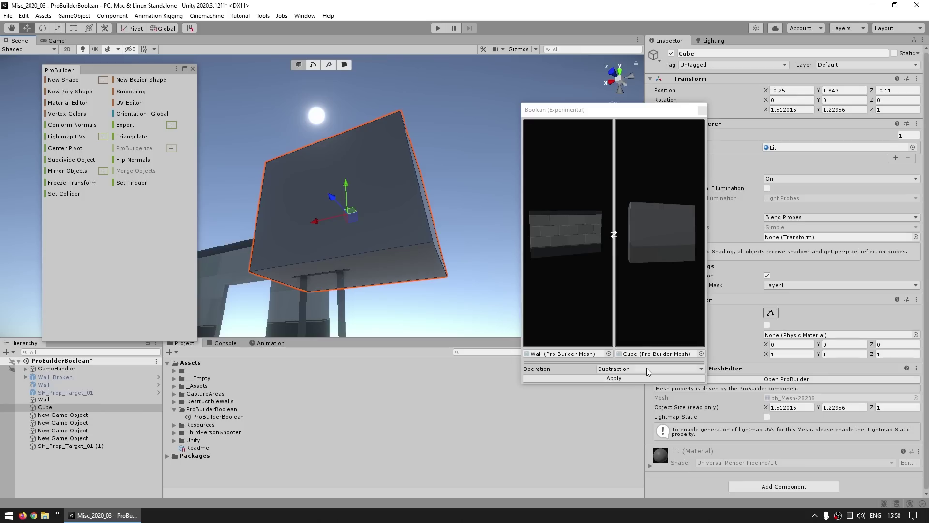
Apply an Intersection of SM_Prop_Target_01 (1), converted to a ProBuilder mesh, and the cube, and move the result to X 1.23.
click(607, 369)
click(622, 380)
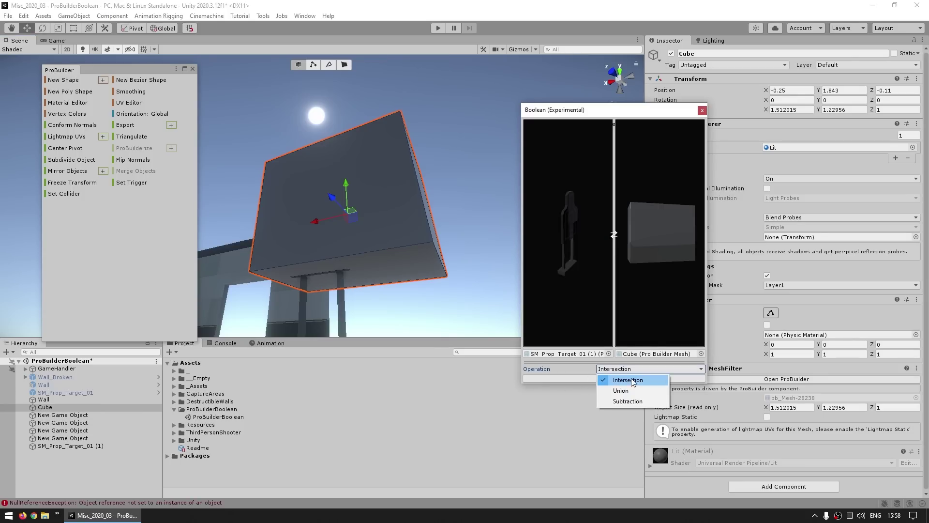
click(598, 379)
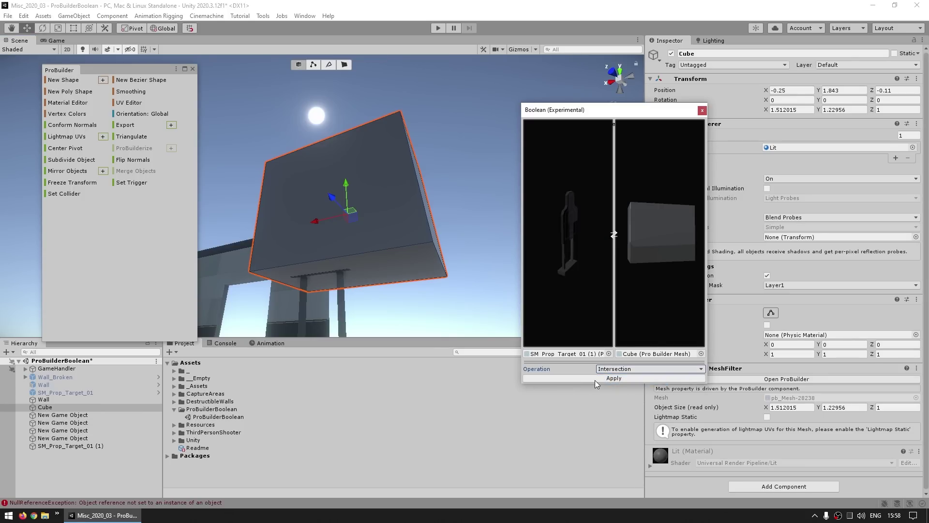
click(595, 378)
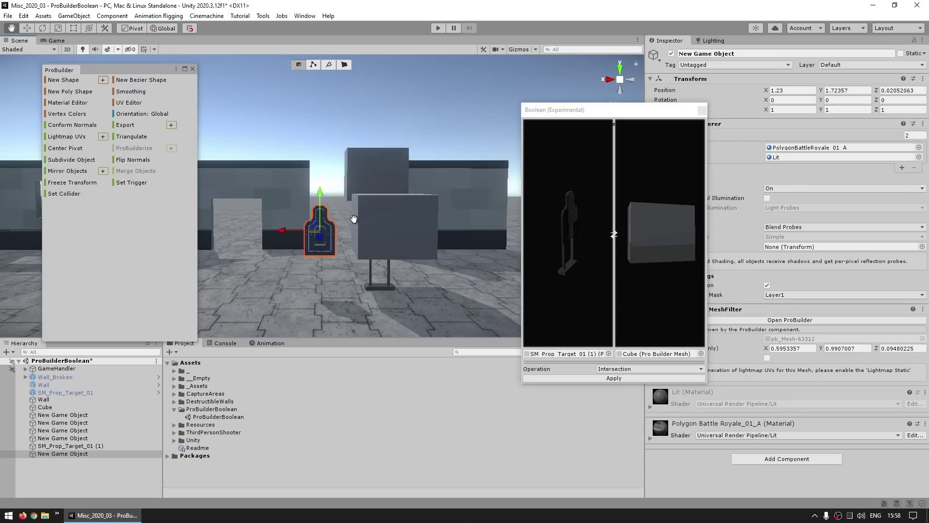
right_drag(339, 271, 345, 211)
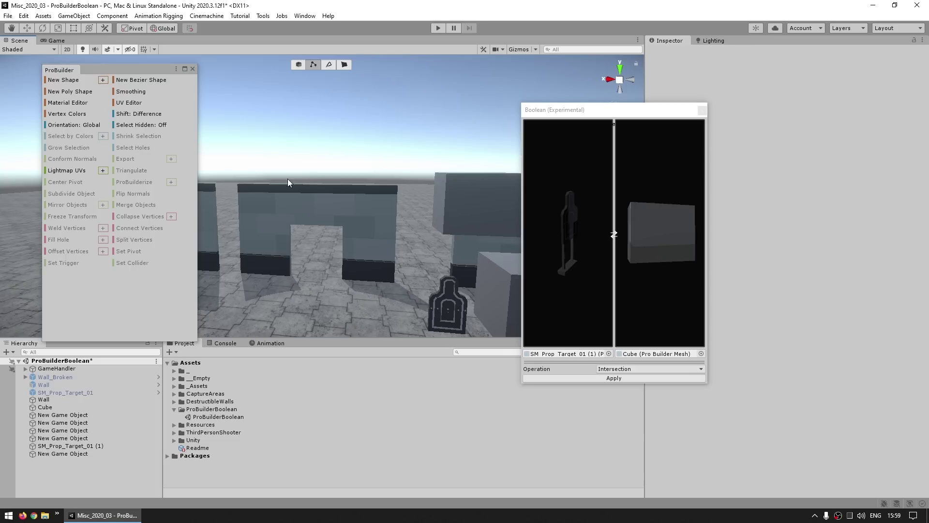
Set the doorway wall's pivot to its lower outer corner vertex at X 6.6, Y 0.5, Z -3.35 using vertex selection.
right_drag(420, 174, 533, 219)
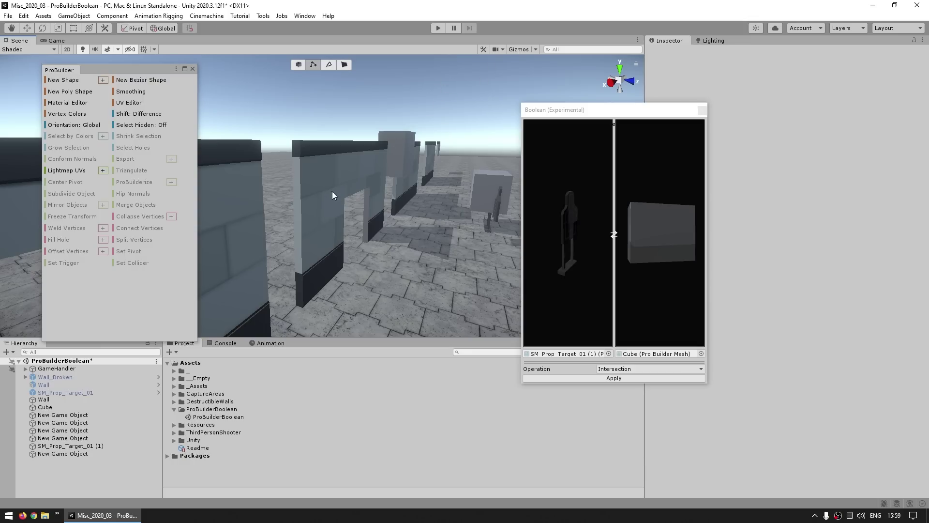
click(298, 161)
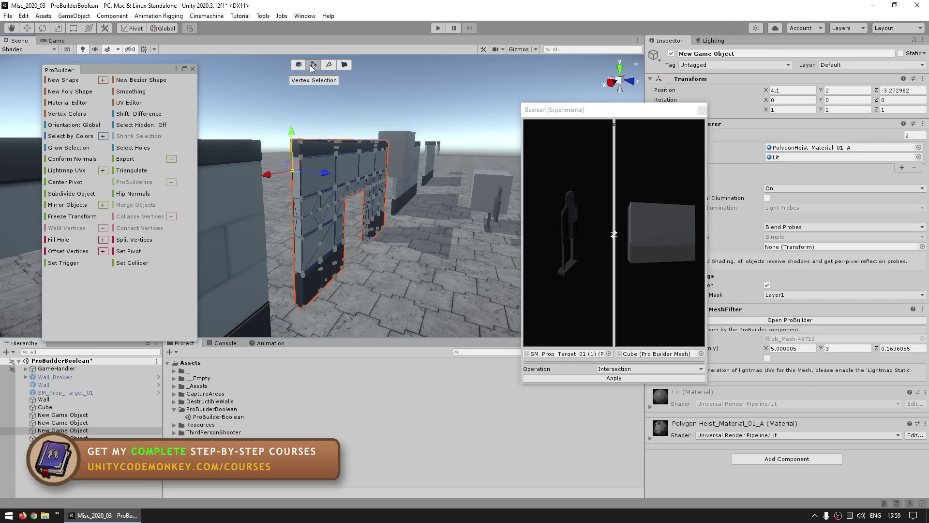
click(313, 65)
click(294, 307)
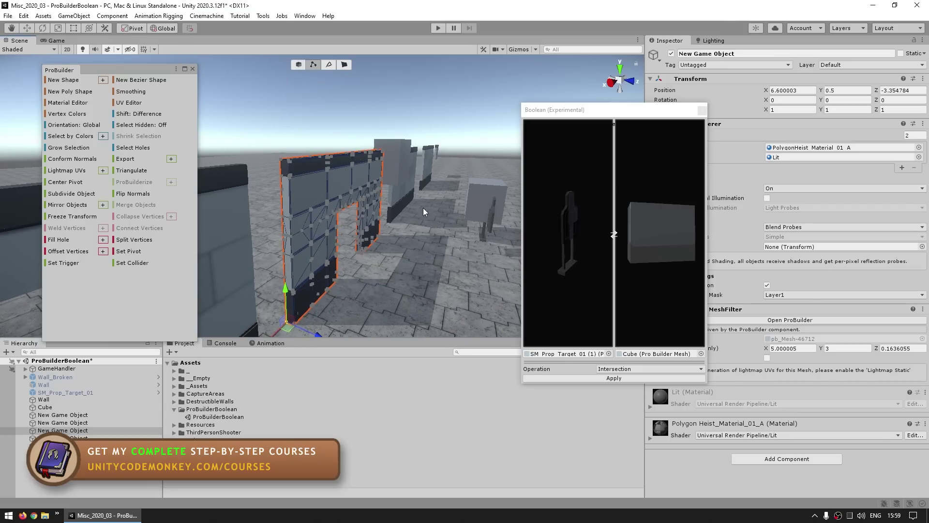
alt+drag(424, 212, 394, 143)
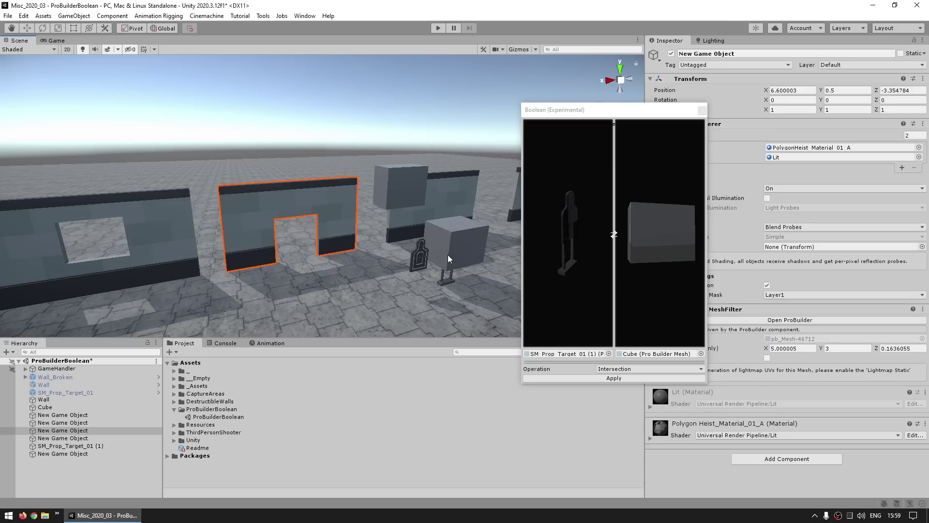
middle_drag(449, 255, 257, 252)
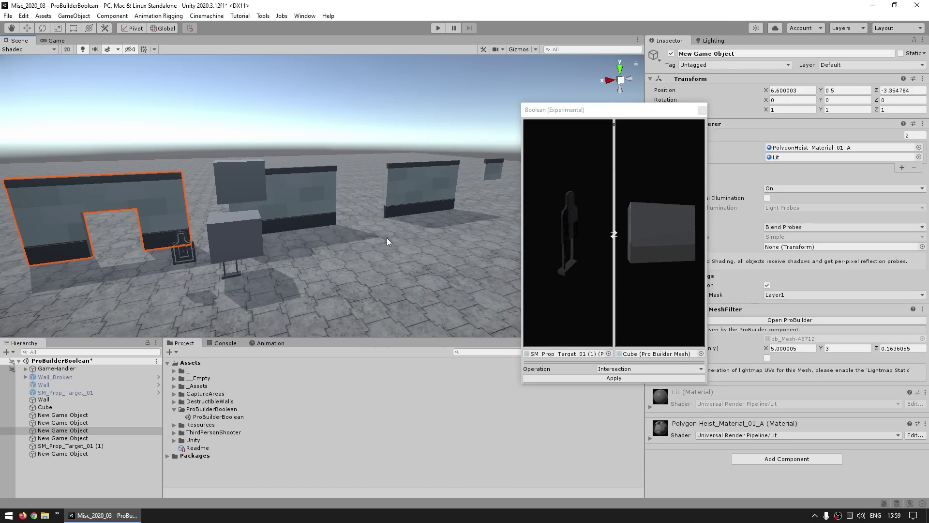